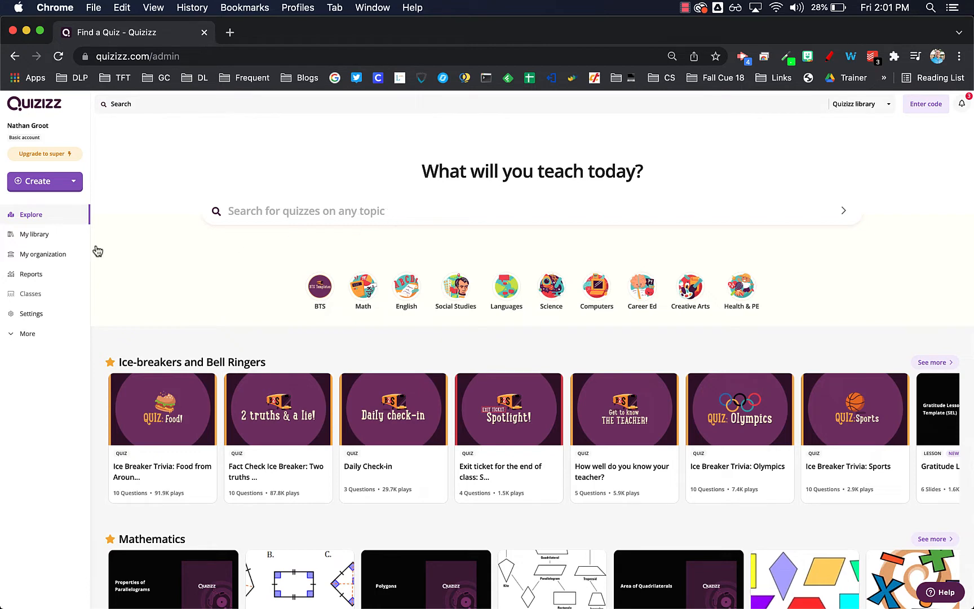
Open the Ice Breaker Trivia food quiz, review its questions, and view the modes for starting it live
left_click(173, 423)
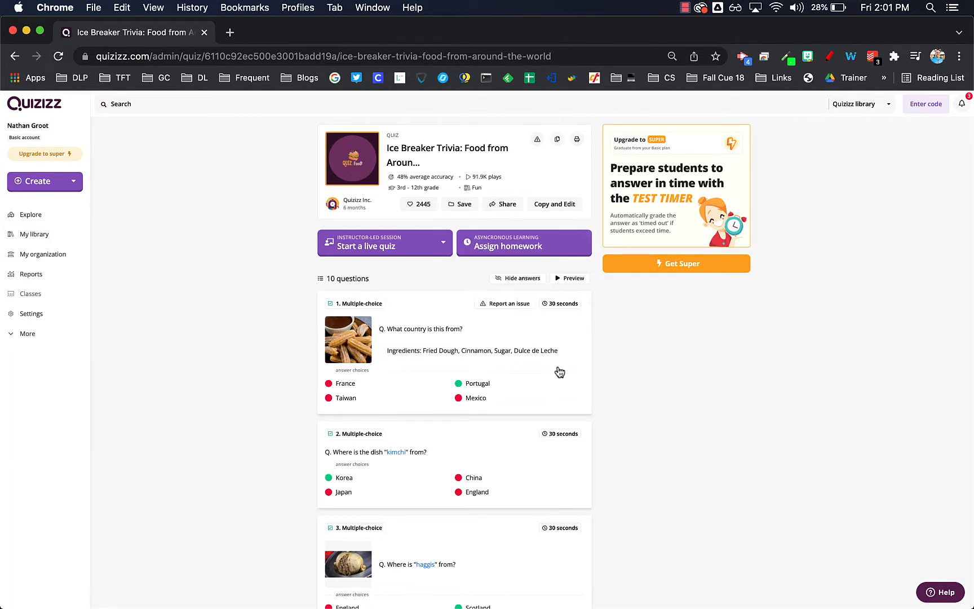
scroll(405, 347, "down", 5)
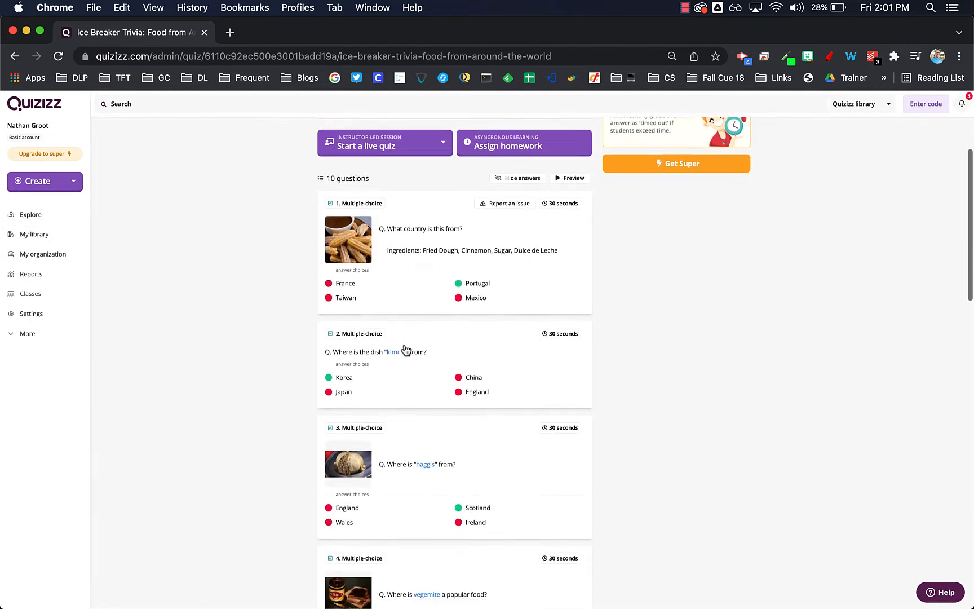
scroll(481, 228, "down", 15)
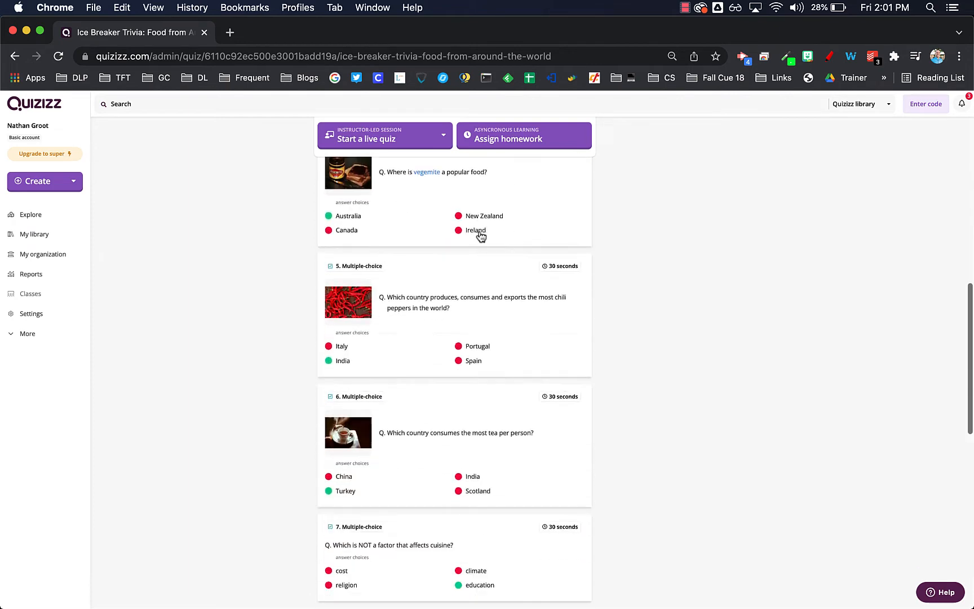
scroll(482, 250, "up", 20)
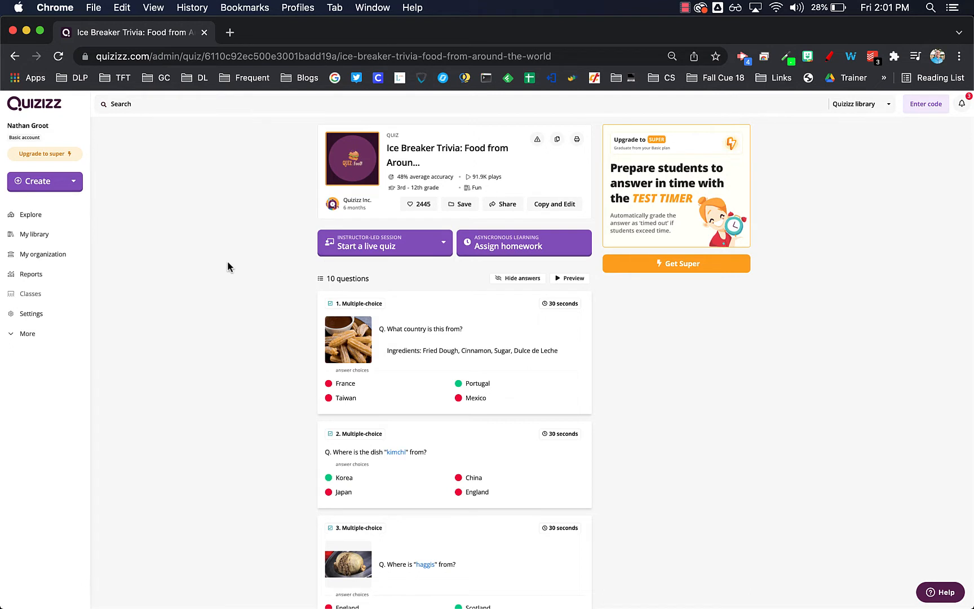
left_click(406, 247)
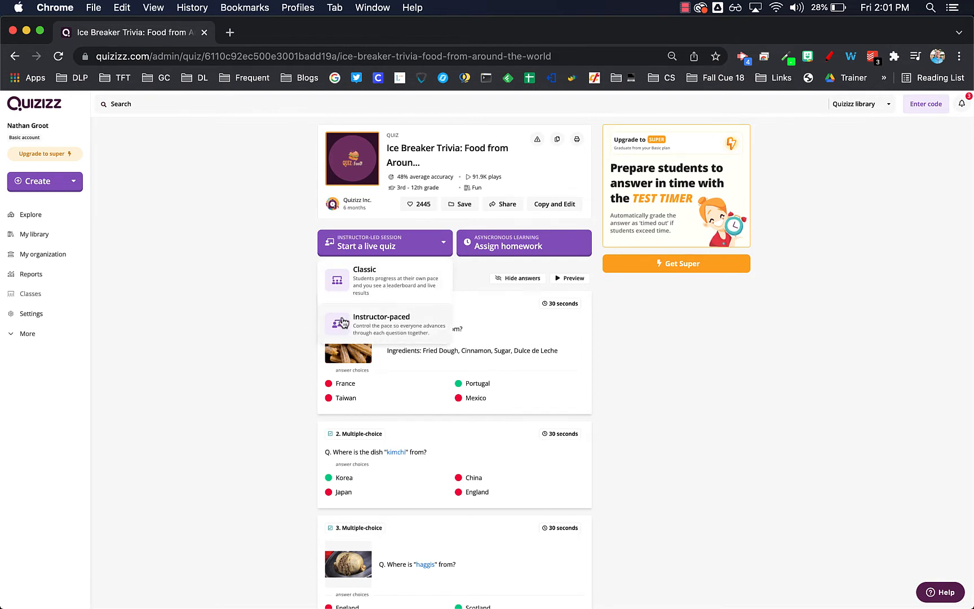
left_click(265, 311)
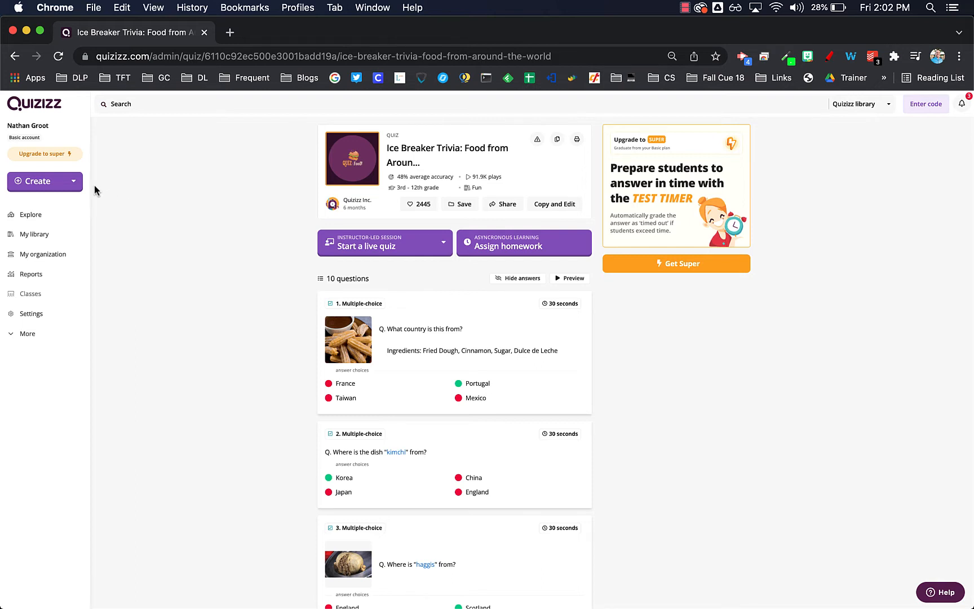
Create a new lesson named "test" with the subject Mathematics, keeping the preselected white theme
left_click(75, 186)
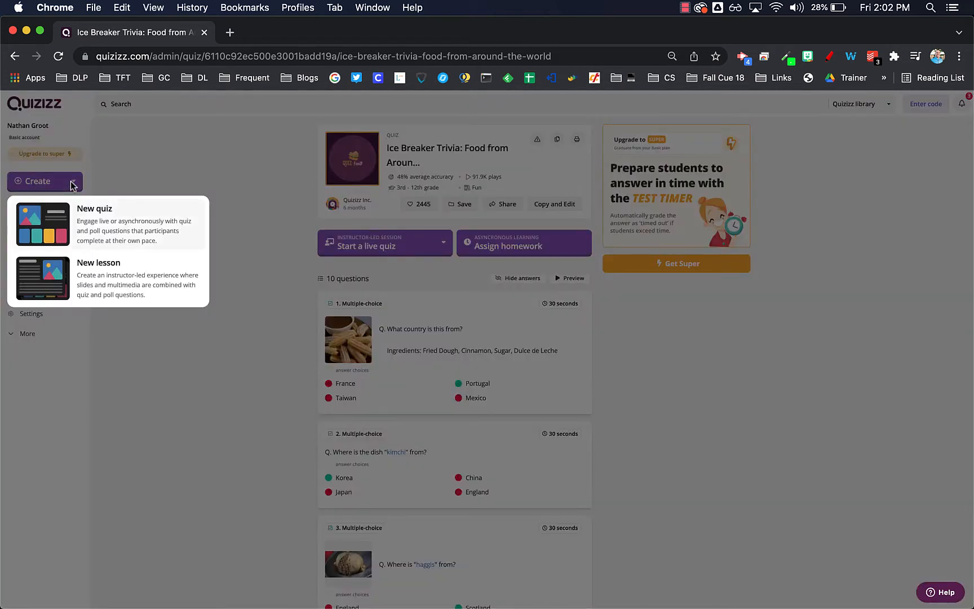
left_click(126, 284)
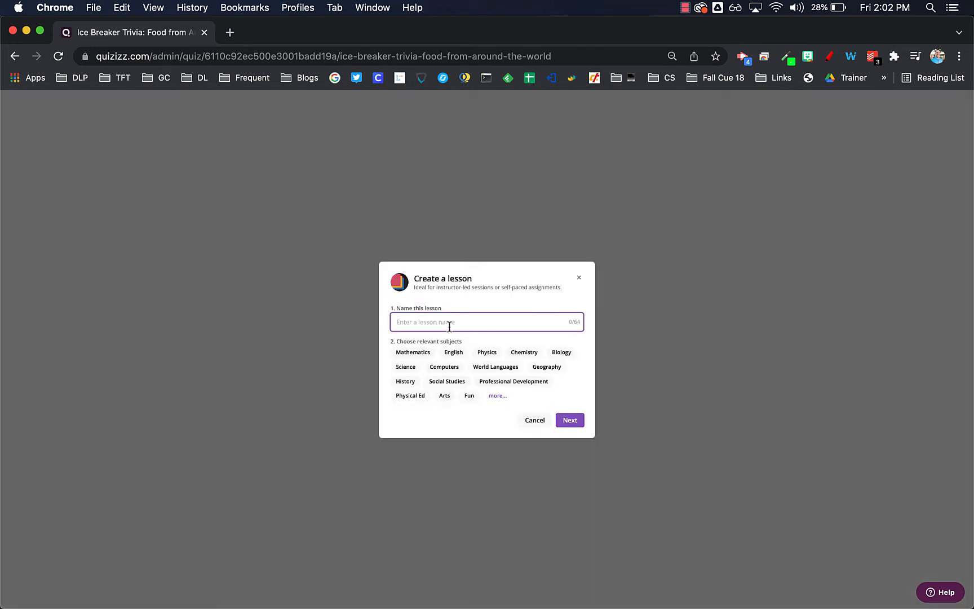
left_click(426, 350)
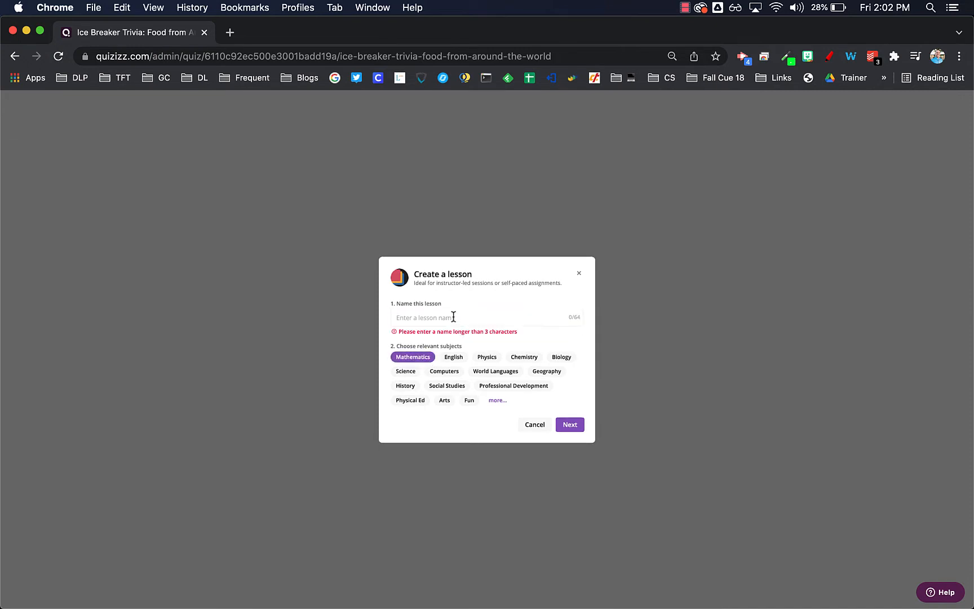
left_click(457, 320)
type("test")
left_click(576, 429)
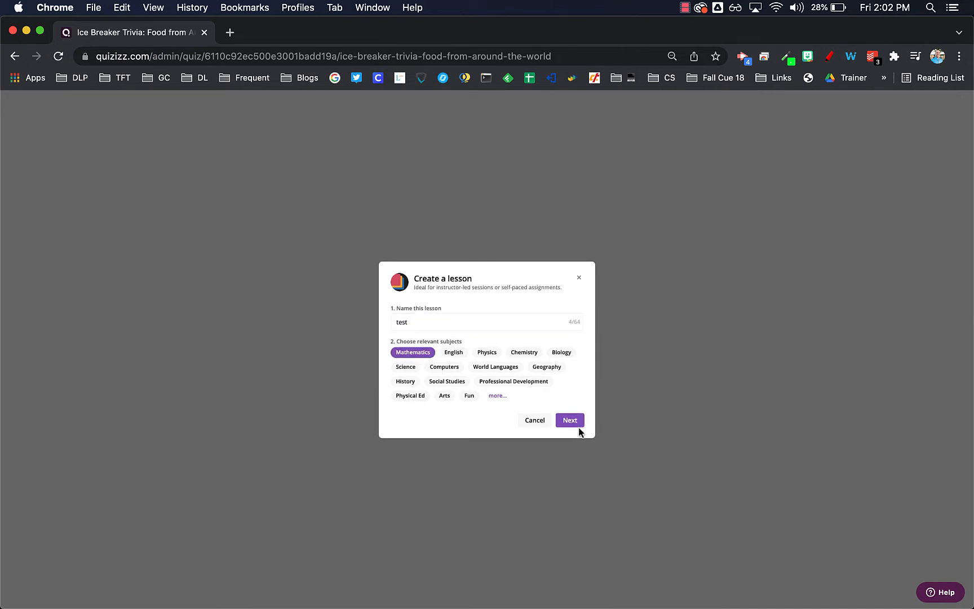
left_click(574, 421)
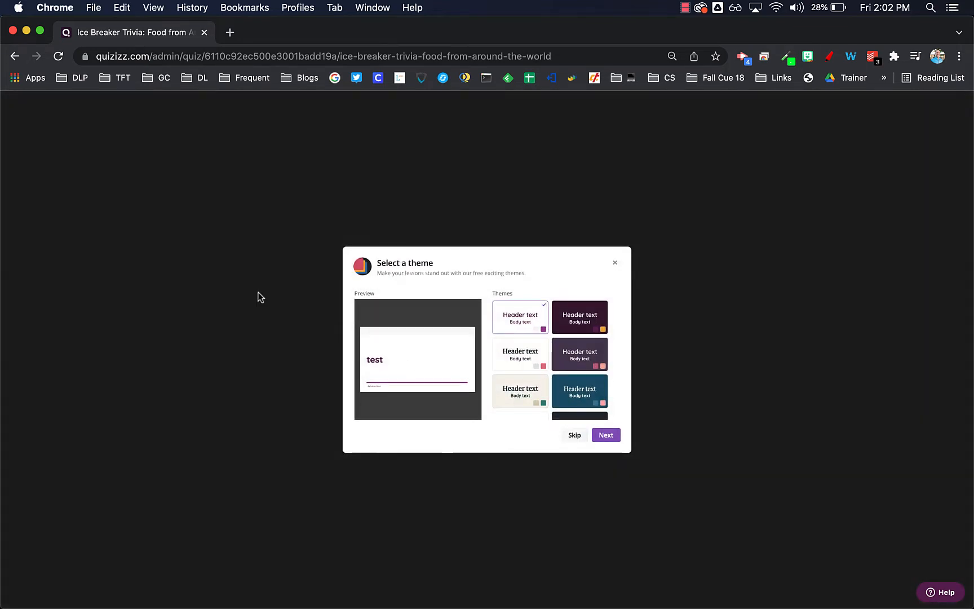
left_click(598, 435)
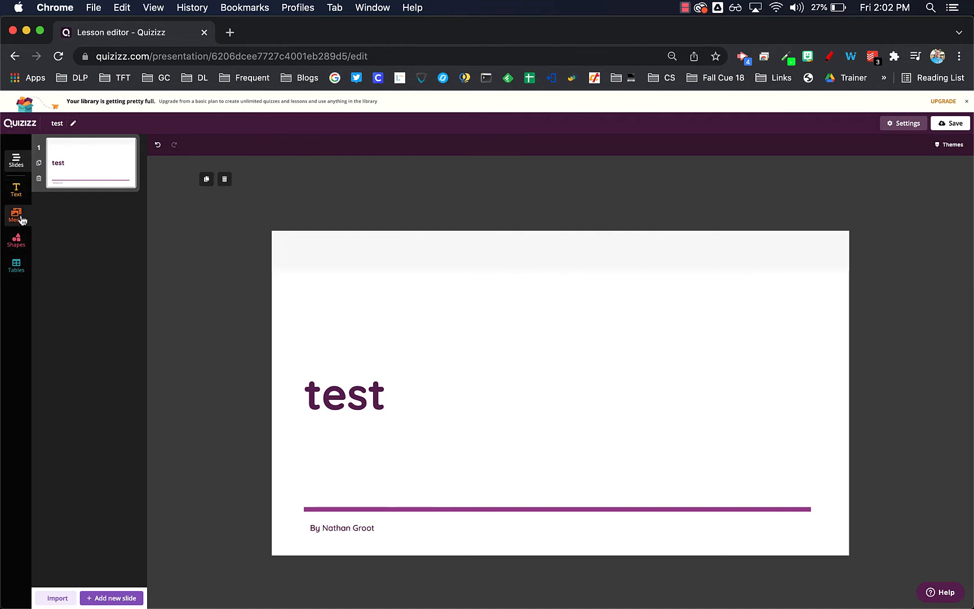
Import all slides of the "K-3 Chapel 1/21" presentation from Google Drive into the lesson
left_click(16, 241)
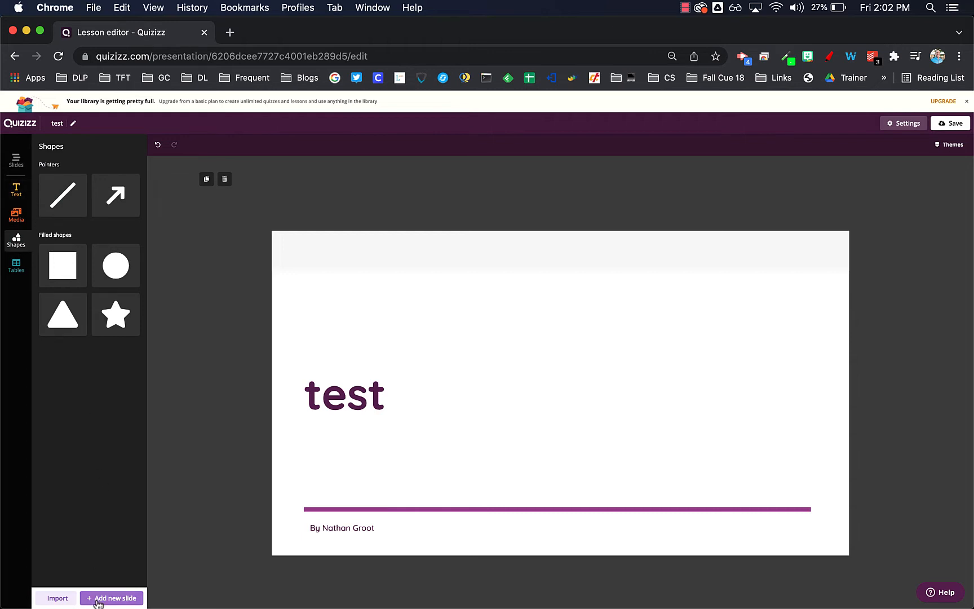
left_click(57, 599)
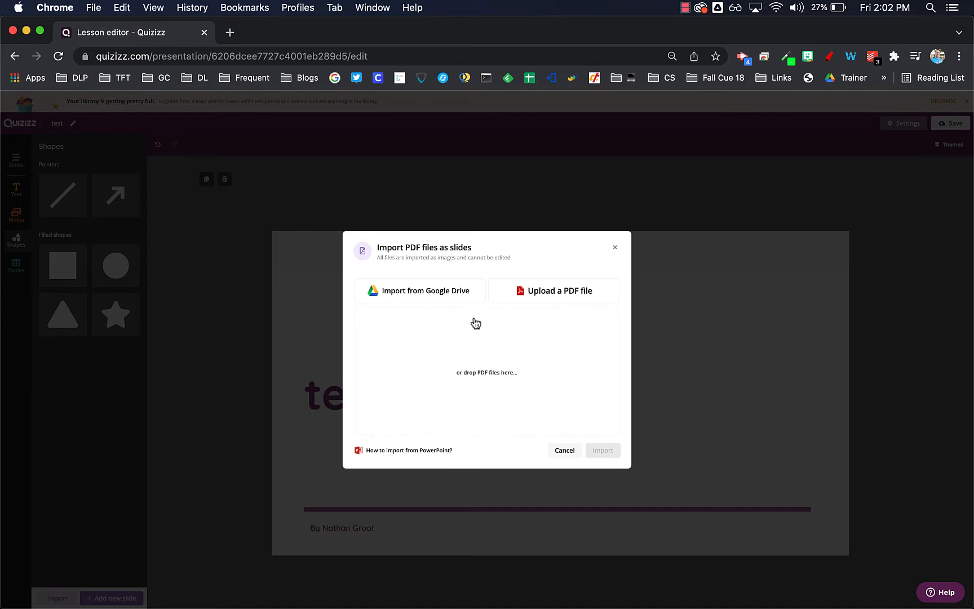
left_click(440, 293)
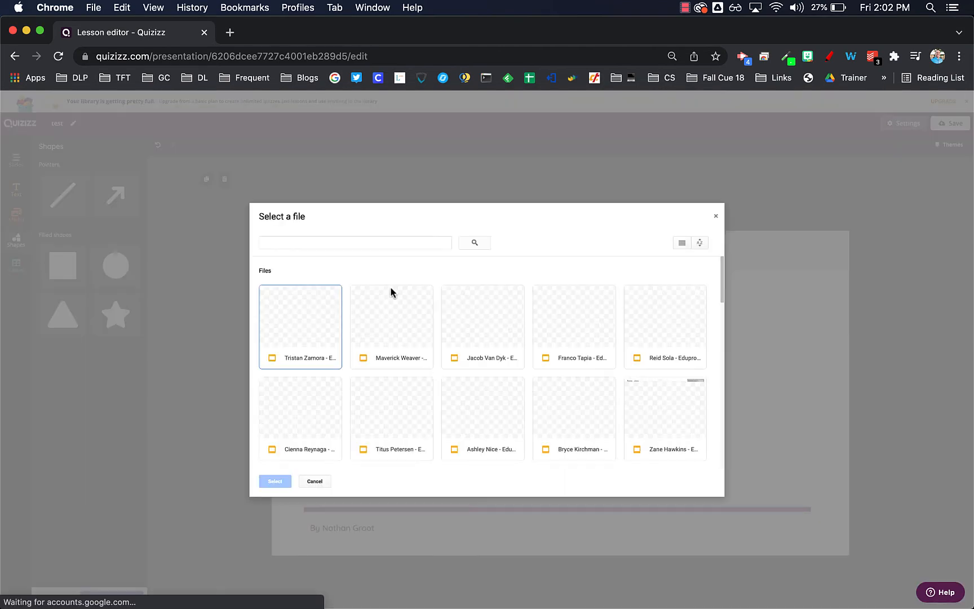
scroll(392, 289, "down", 5)
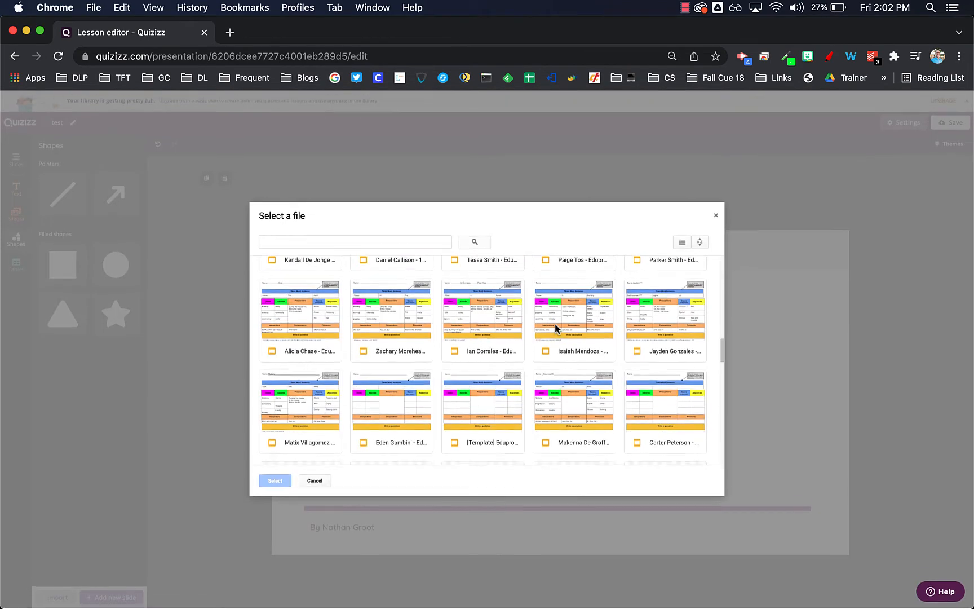
scroll(556, 328, "down", 10)
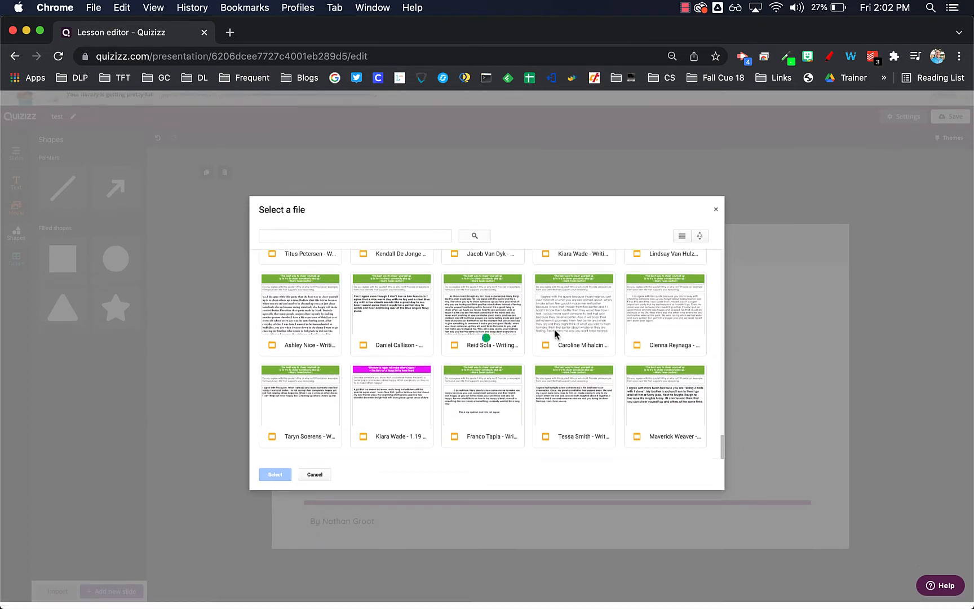
scroll(555, 328, "down", 8)
scroll(567, 354, "down", 10)
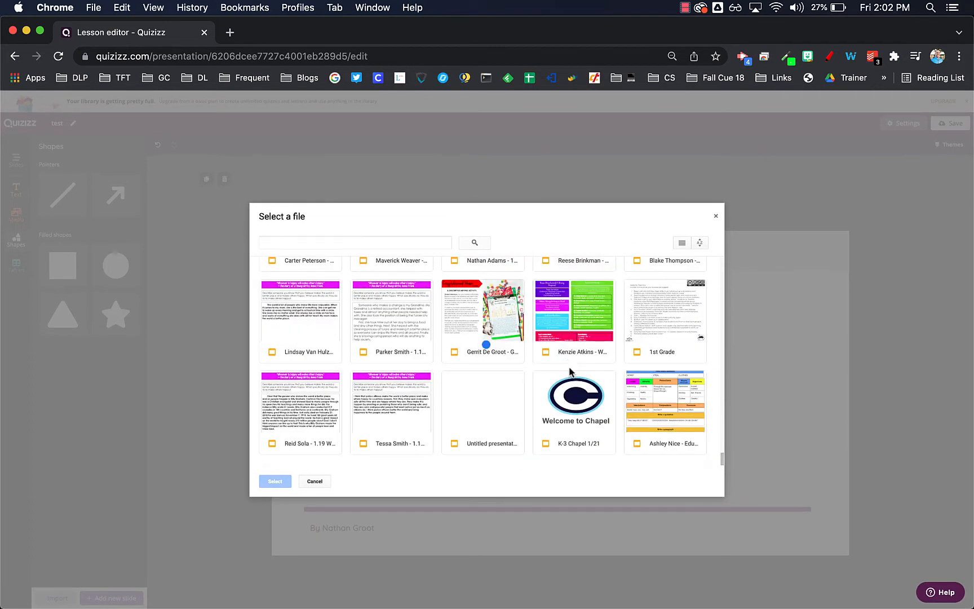
left_click(572, 406)
left_click(284, 480)
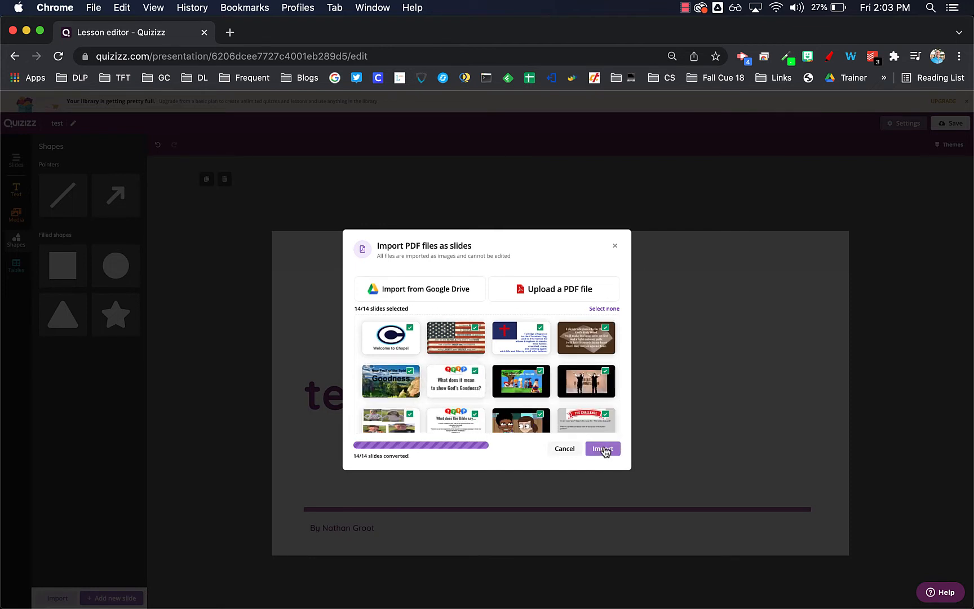
left_click(603, 448)
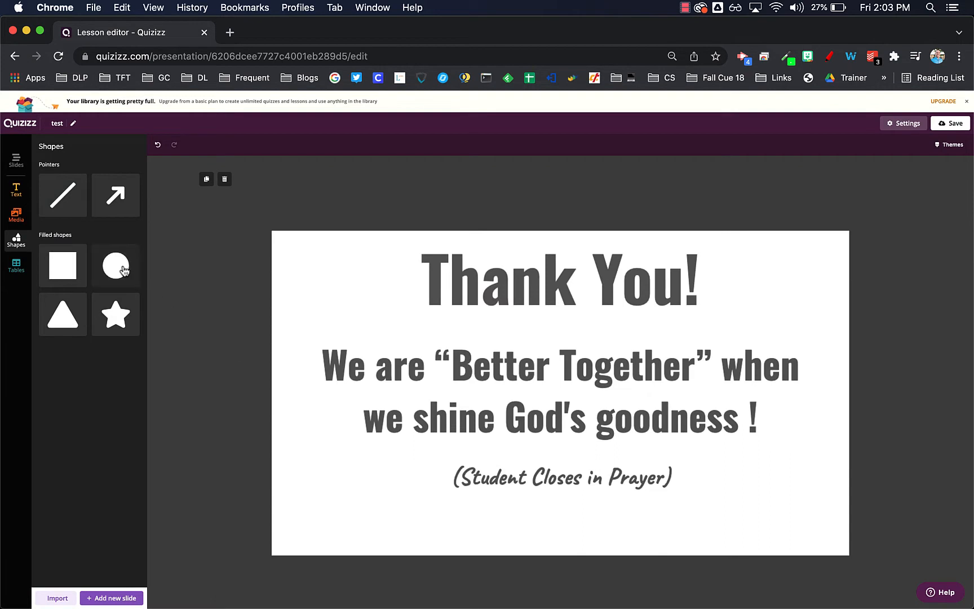
Examine imported slide 9 in the slide list, checking whether its picture is selectable and which media can be added
left_click(22, 155)
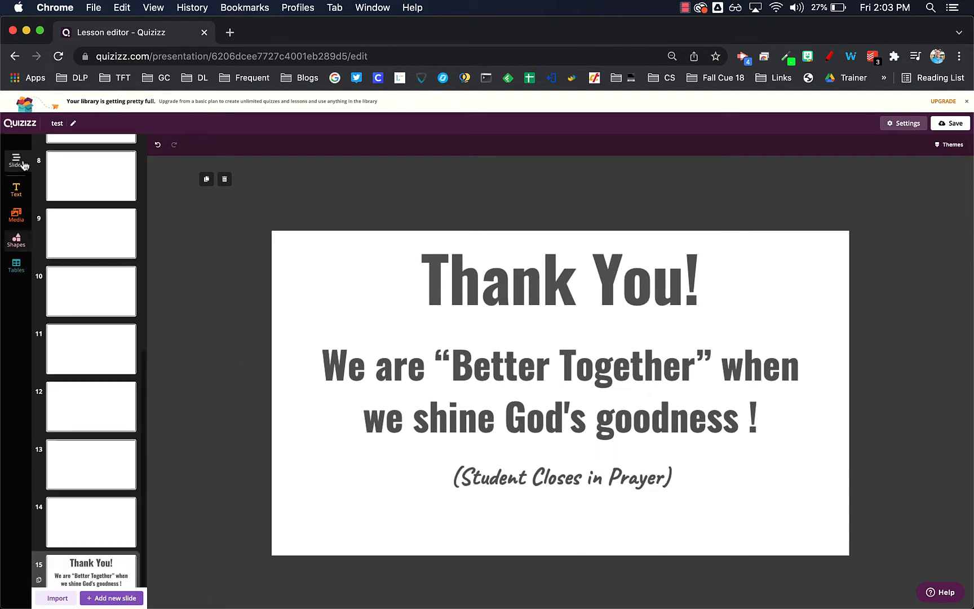
left_click(91, 234)
left_click(574, 351)
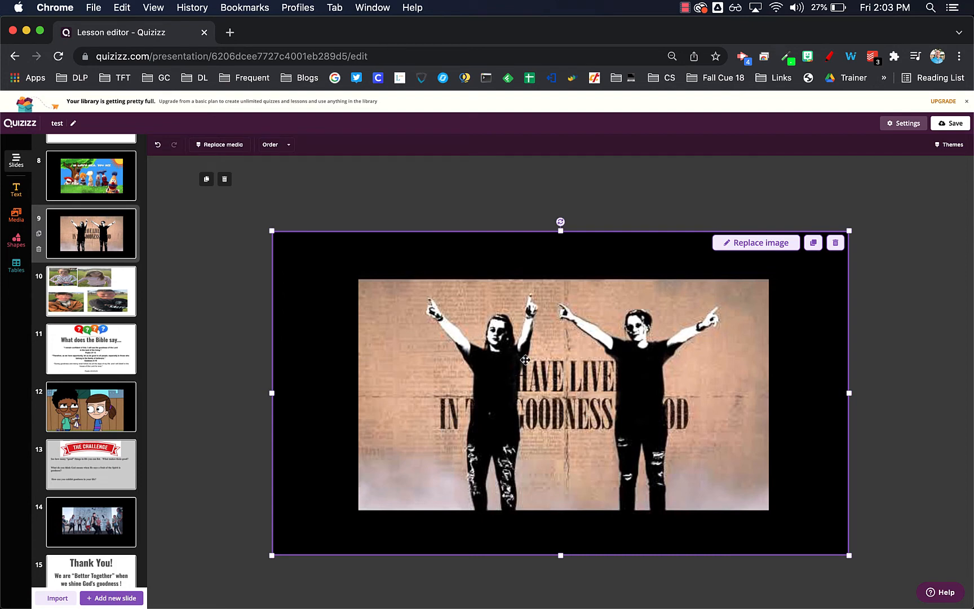
left_click(208, 309)
left_click(549, 347)
left_click(209, 262)
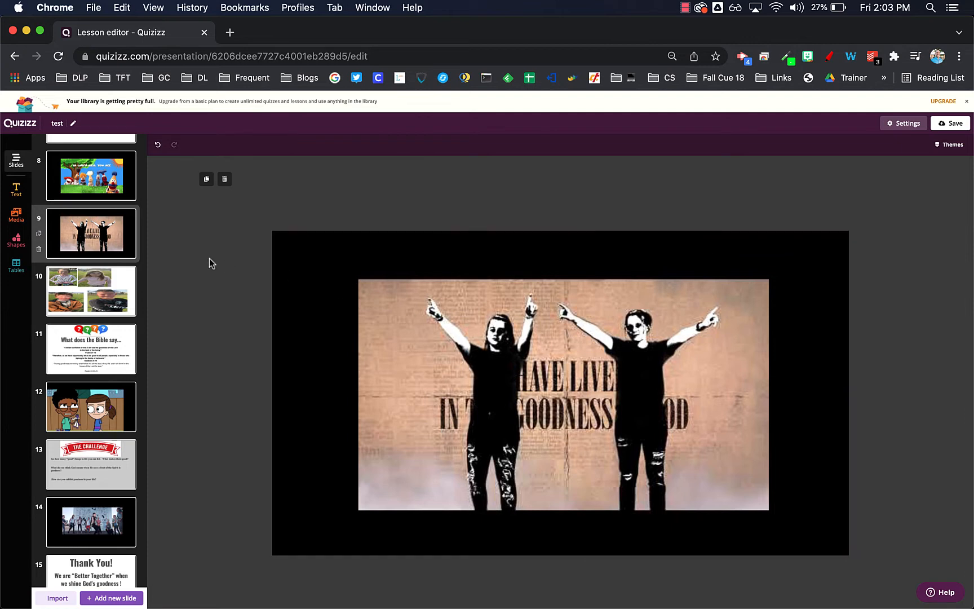
left_click(17, 217)
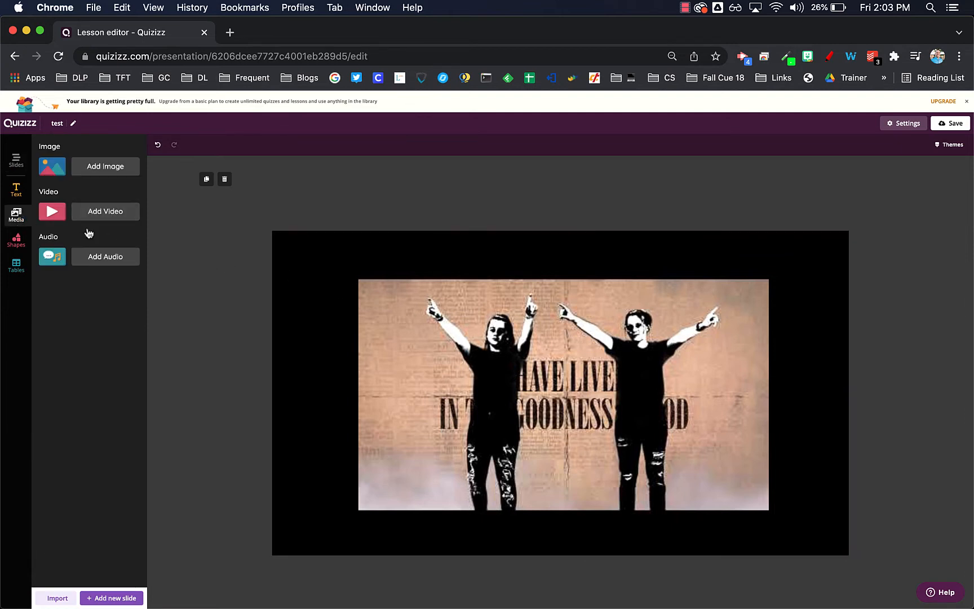
left_click(602, 362)
left_click(223, 309)
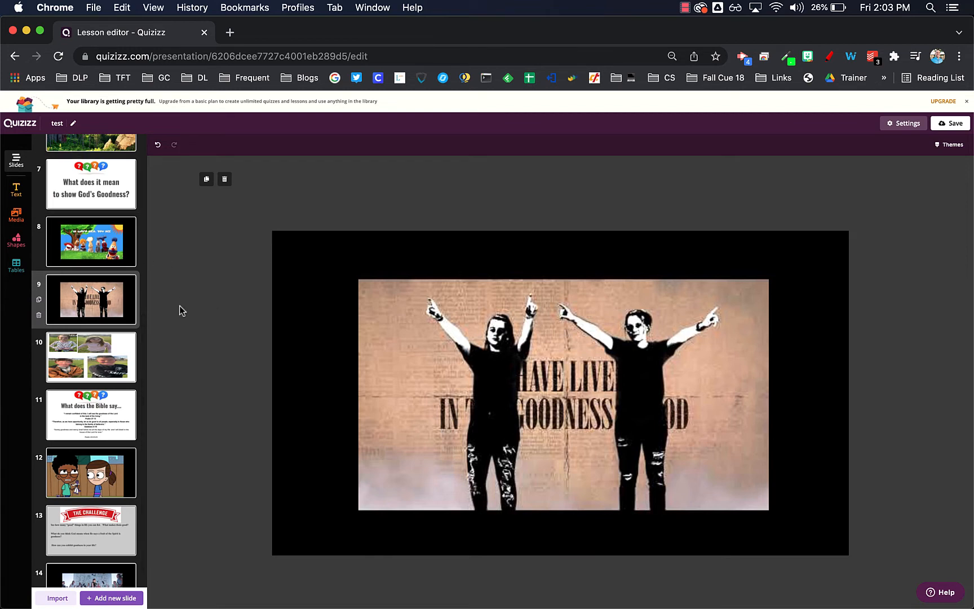
Insert a blank multiple-choice question slide directly after the "Welcome to Chapel" slide
scroll(124, 229, "up", 6)
left_click(92, 163)
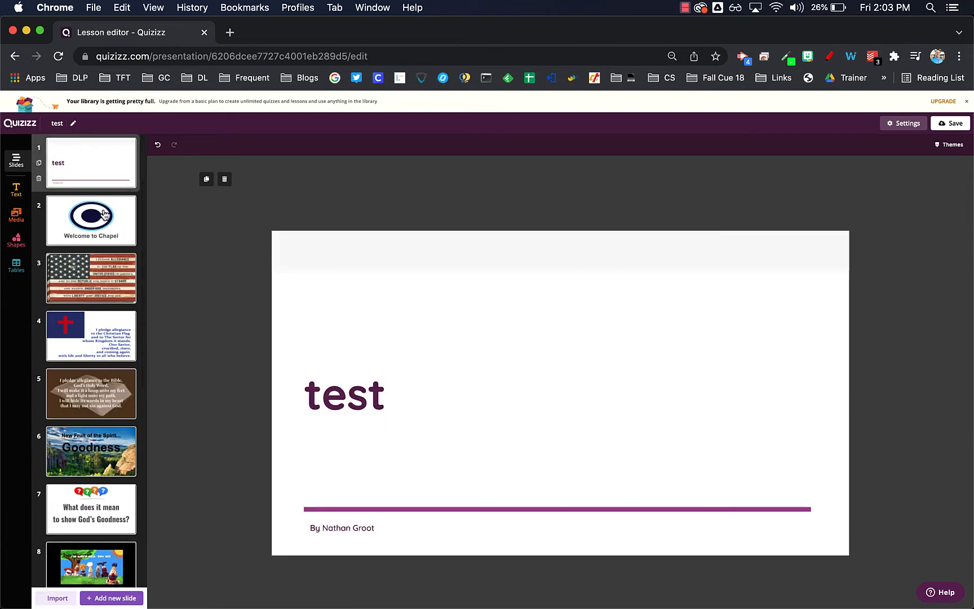
left_click(103, 214)
left_click(119, 599)
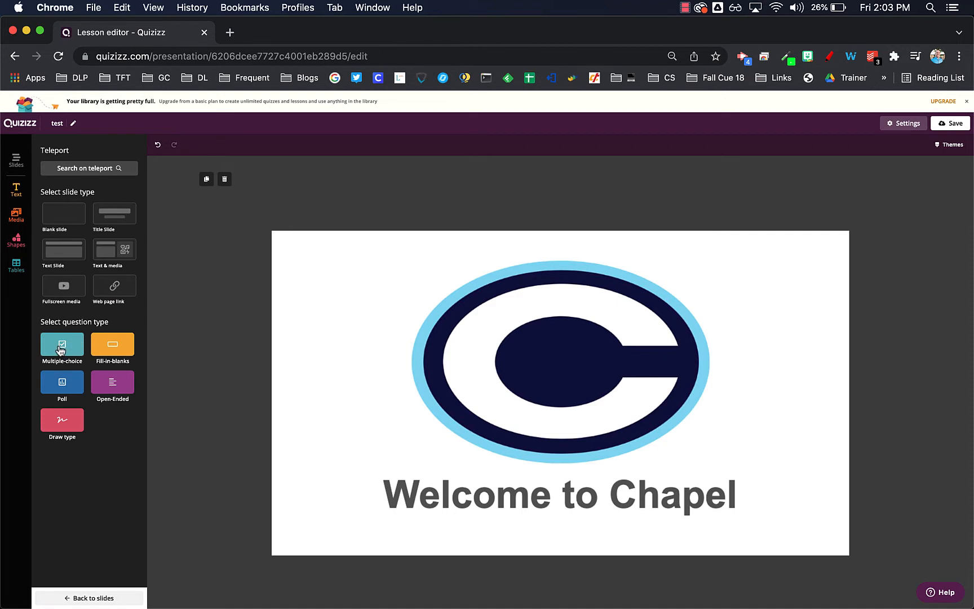
left_click(61, 350)
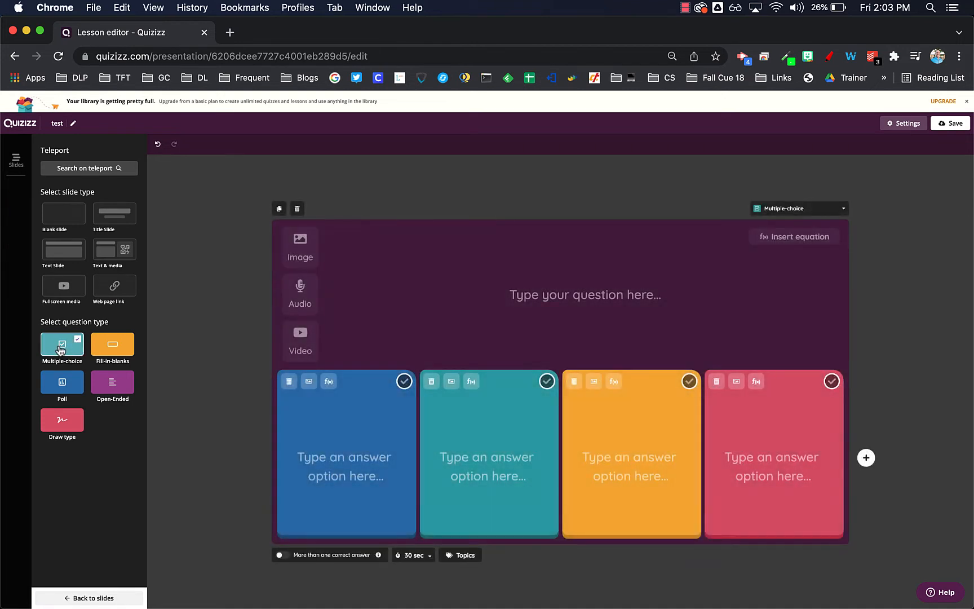
left_click(565, 290)
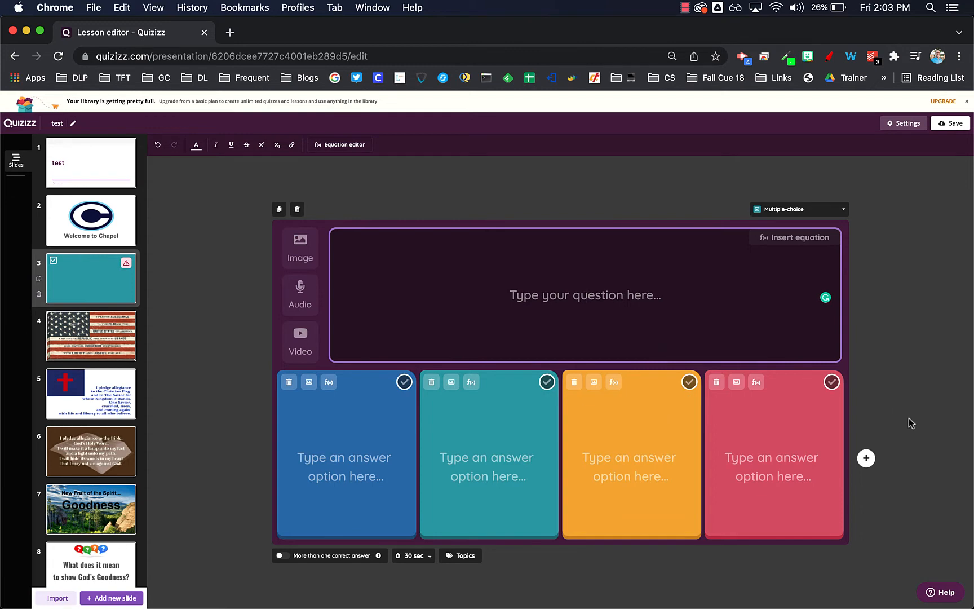
left_click(199, 319)
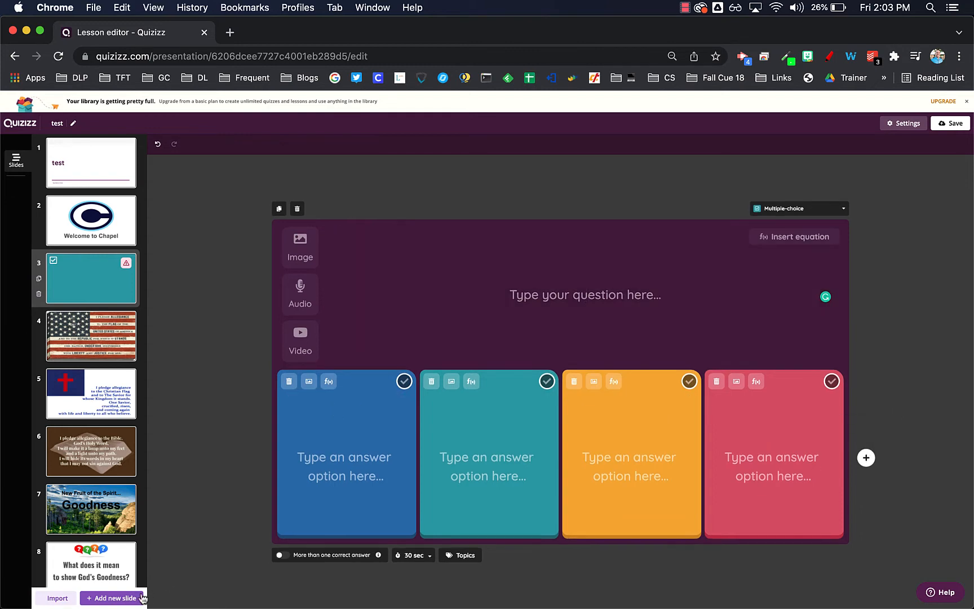
Add a Draw question slide after the multiple-choice one, previewing the Fill-in-blanks, Poll and Open-Ended types first, and show the question type options
left_click(125, 598)
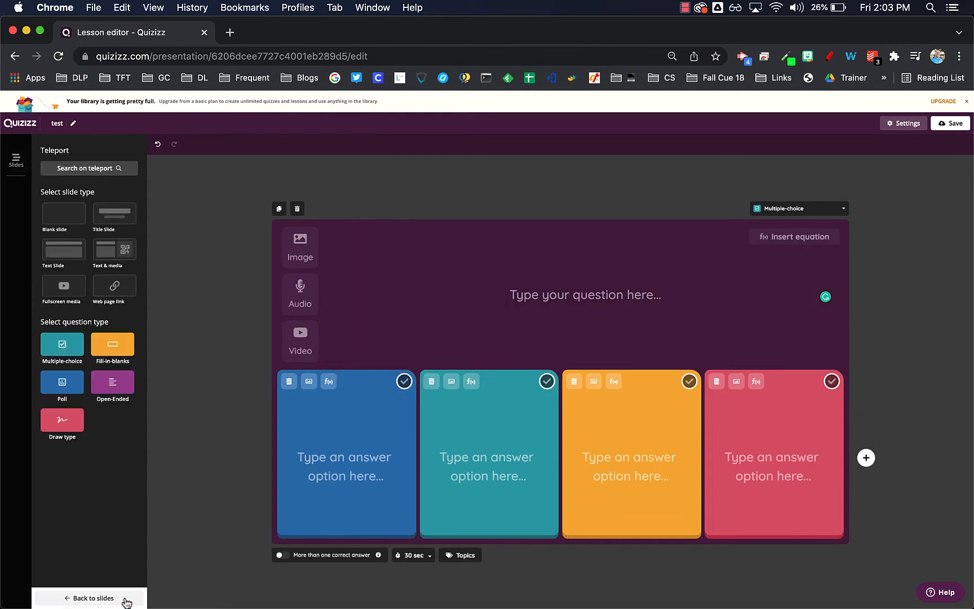
left_click(118, 350)
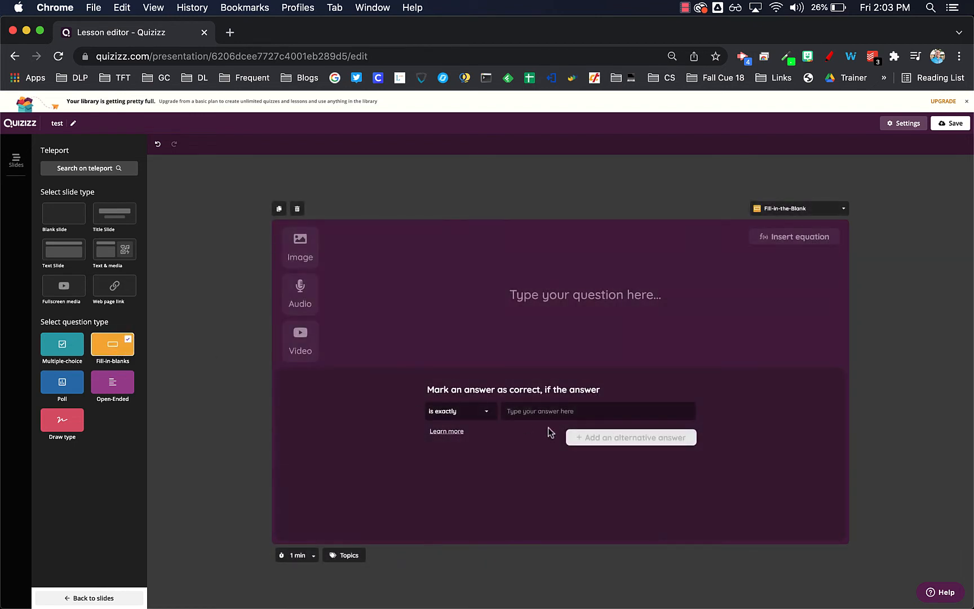
left_click(62, 381)
left_click(113, 382)
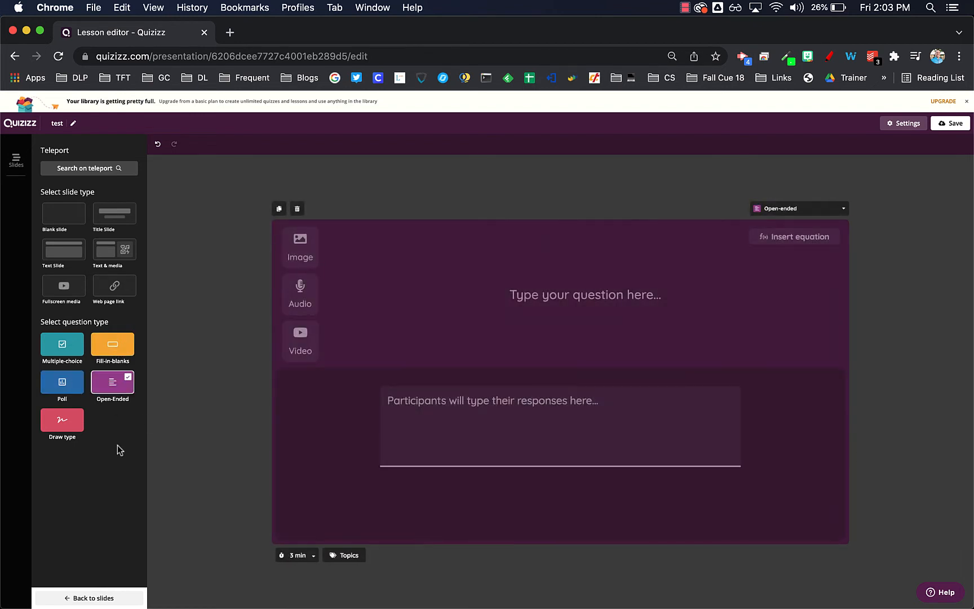
left_click(68, 430)
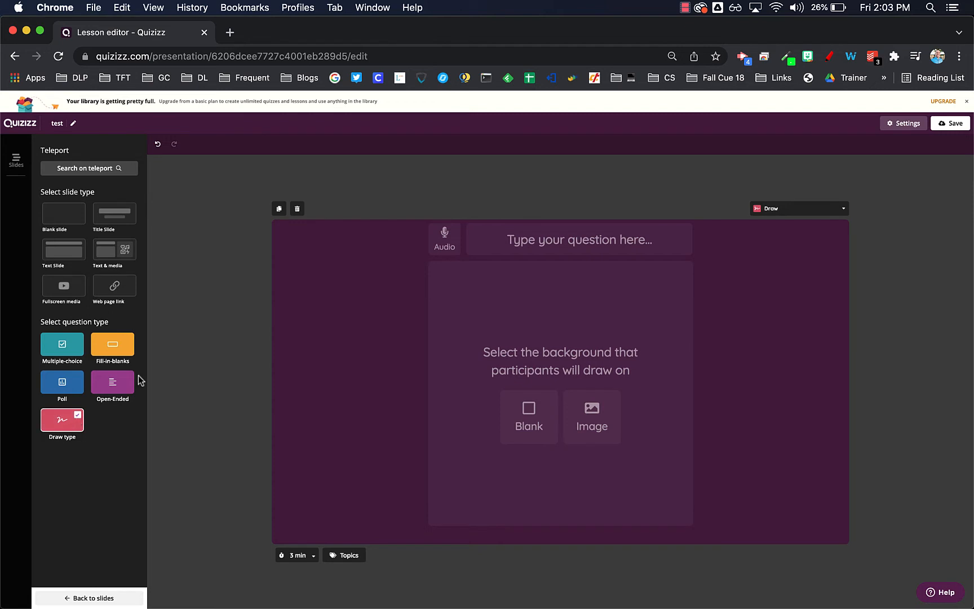
left_click(805, 215)
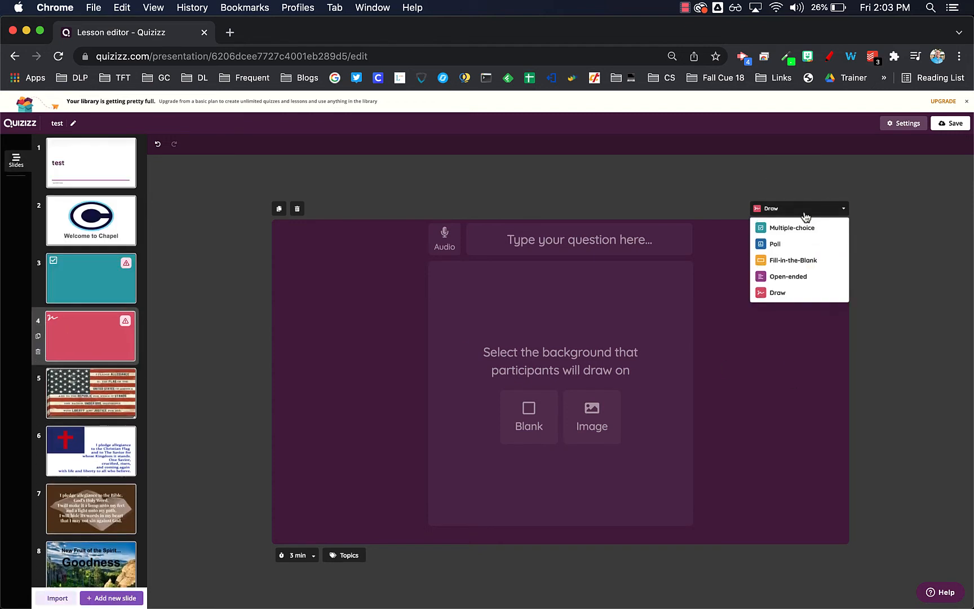
Keep Draw as the question type of slide 4 and try to save the lesson, closing the missing-pieces notice
left_click(790, 292)
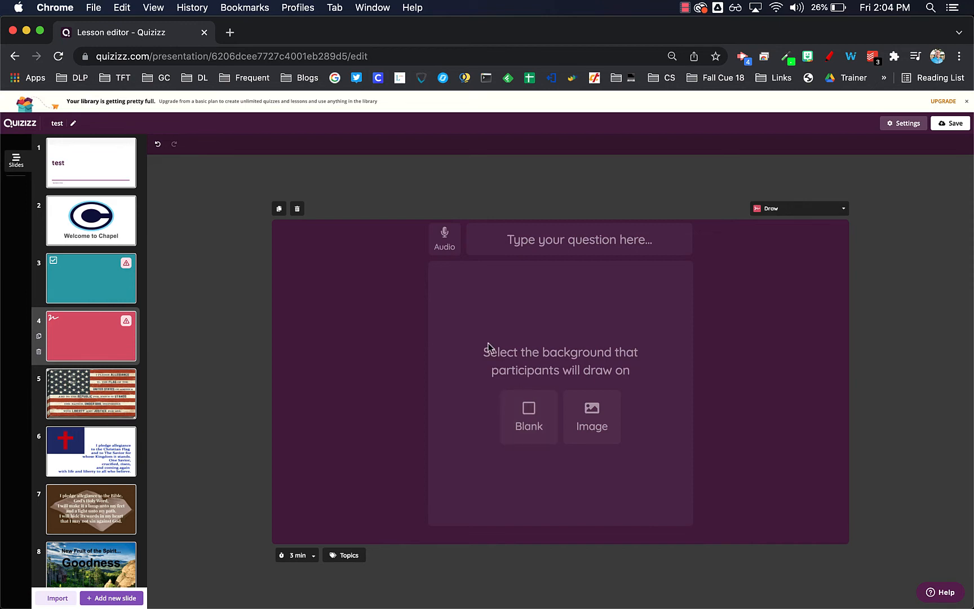
left_click(955, 128)
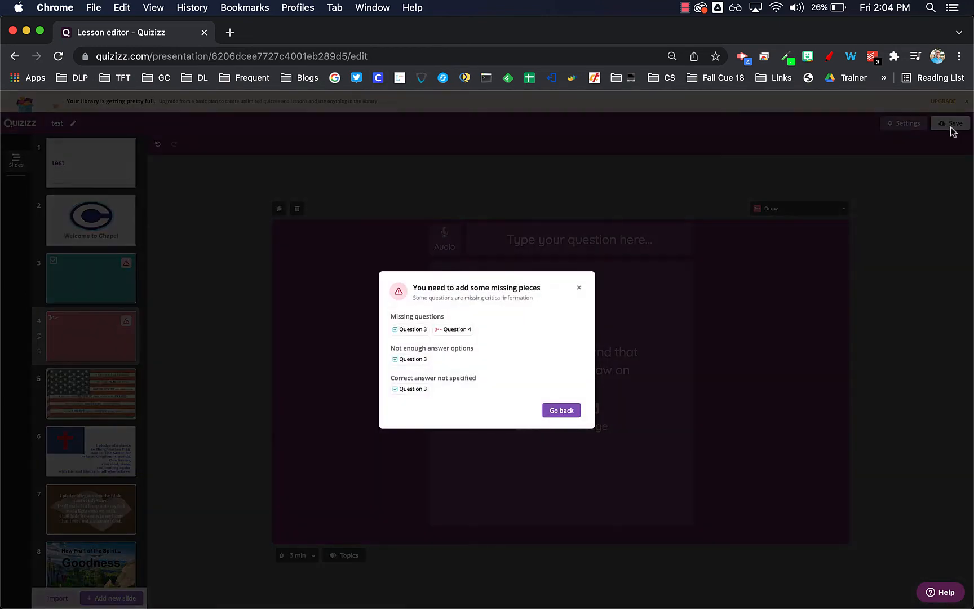
left_click(560, 411)
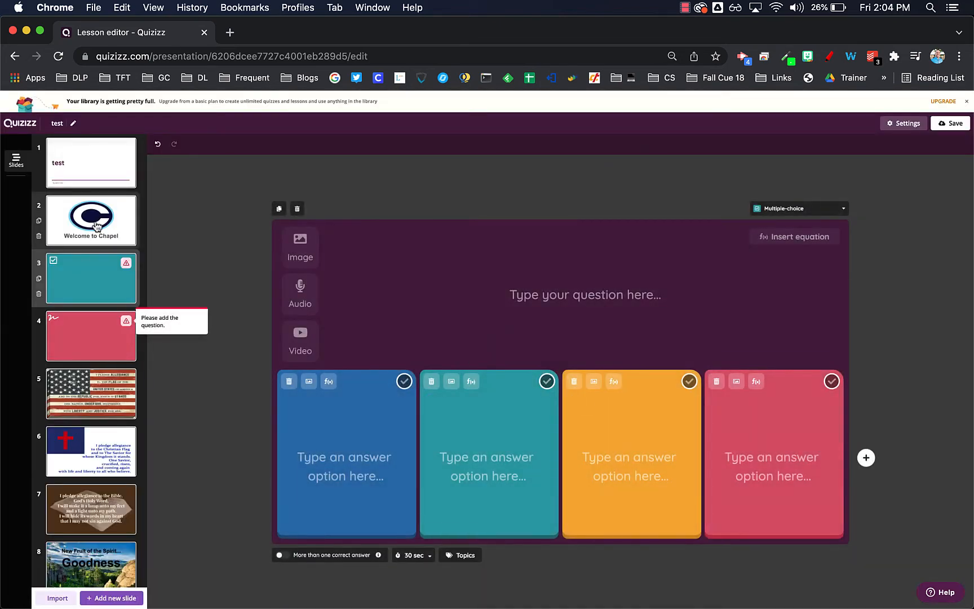
Leave the editor and open the finished 16-slide "test" lesson from My library, looking over its first slides
left_click(14, 57)
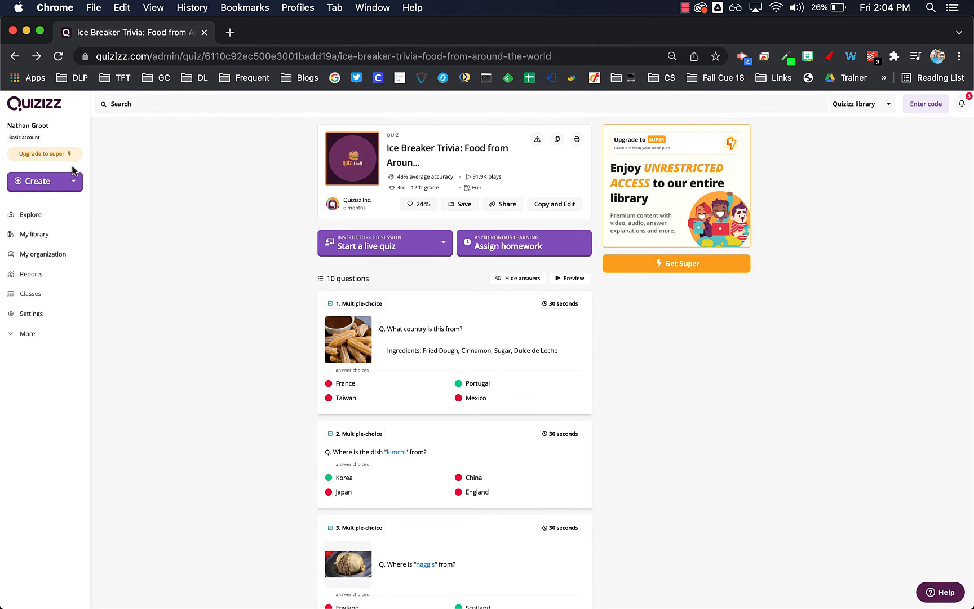
left_click(39, 241)
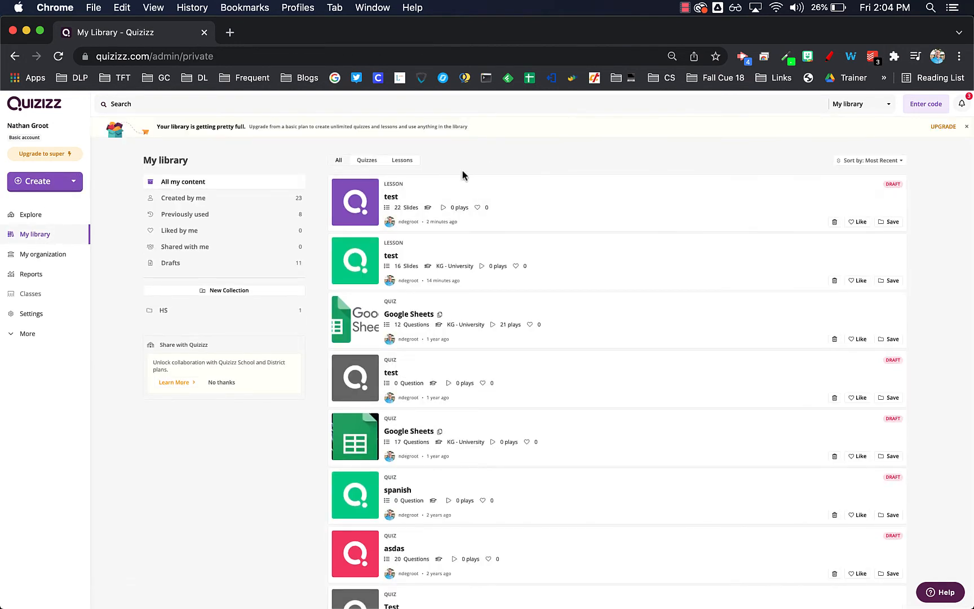
left_click(424, 260)
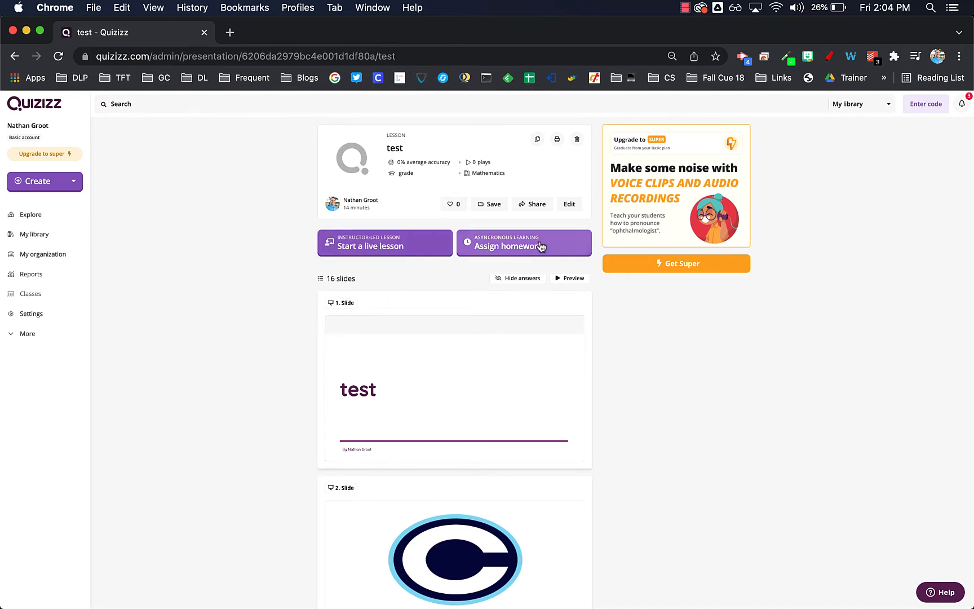
scroll(449, 404, "down", 10)
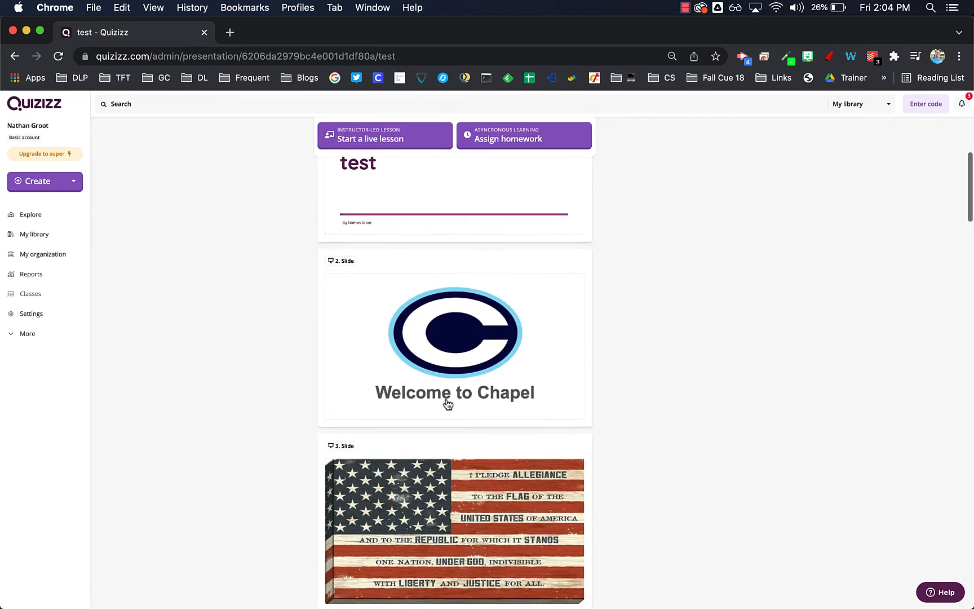
scroll(448, 404, "up", 10)
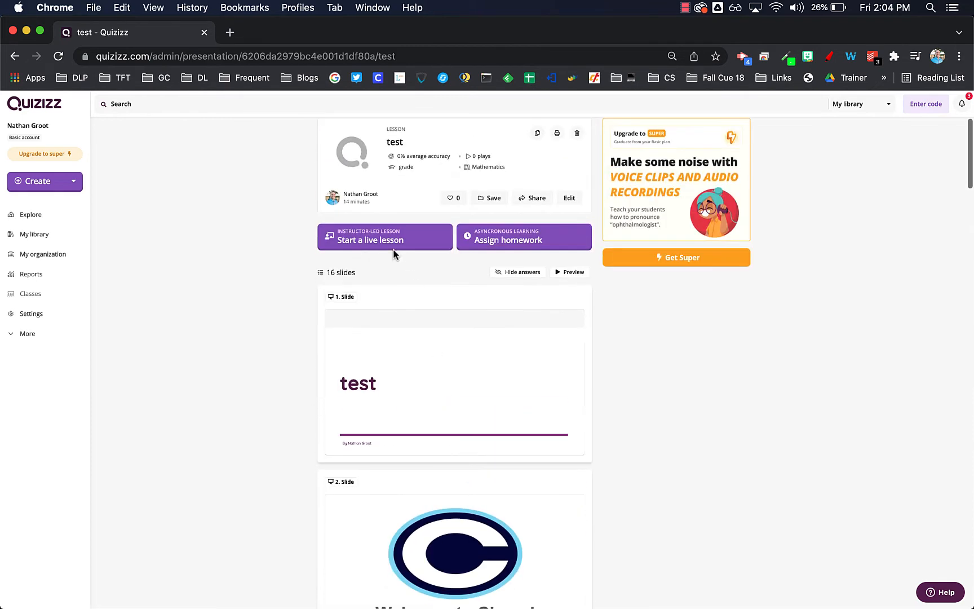
Present the "test" lesson live with the default settings and tile the presenter window to half the screen
left_click(374, 242)
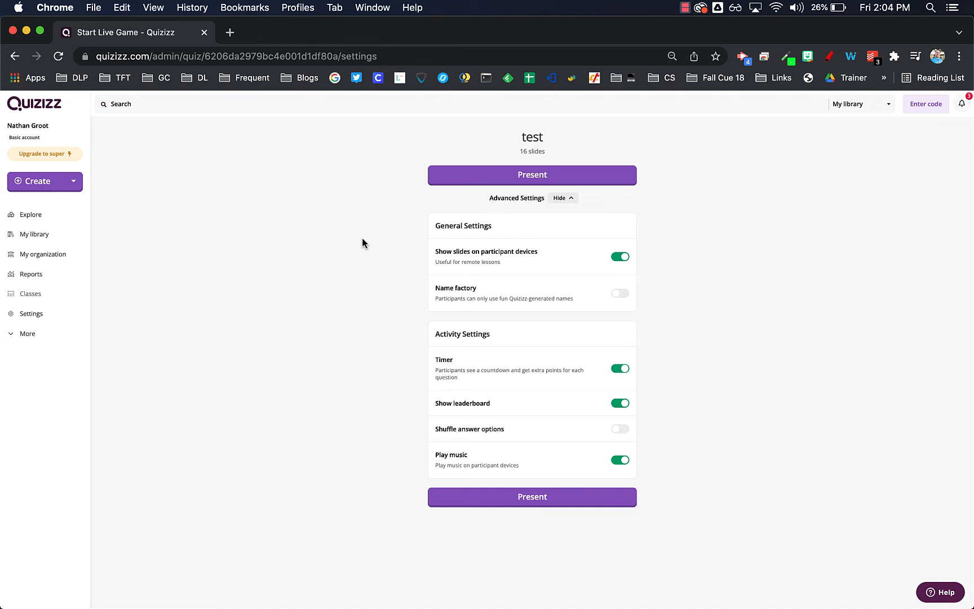
left_click(513, 179)
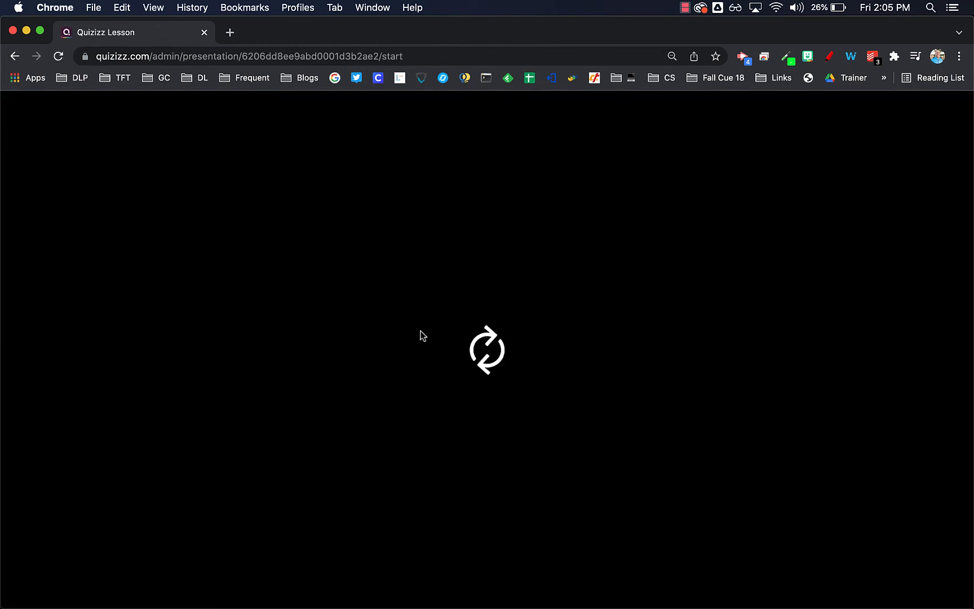
key("alt+super+Left")
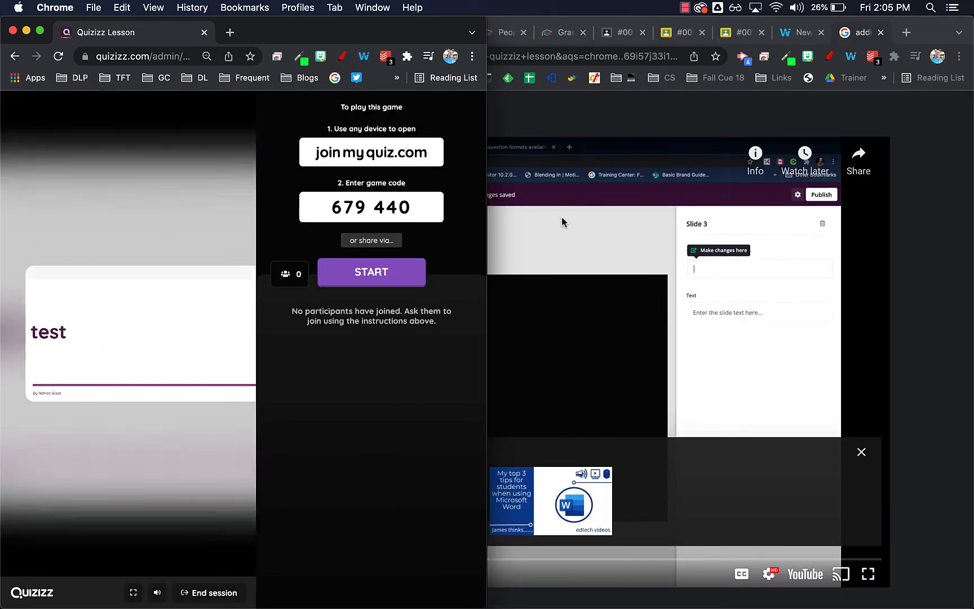
Copy the live session's join link and open it in a separate browser window beside the presenter view
left_click(373, 241)
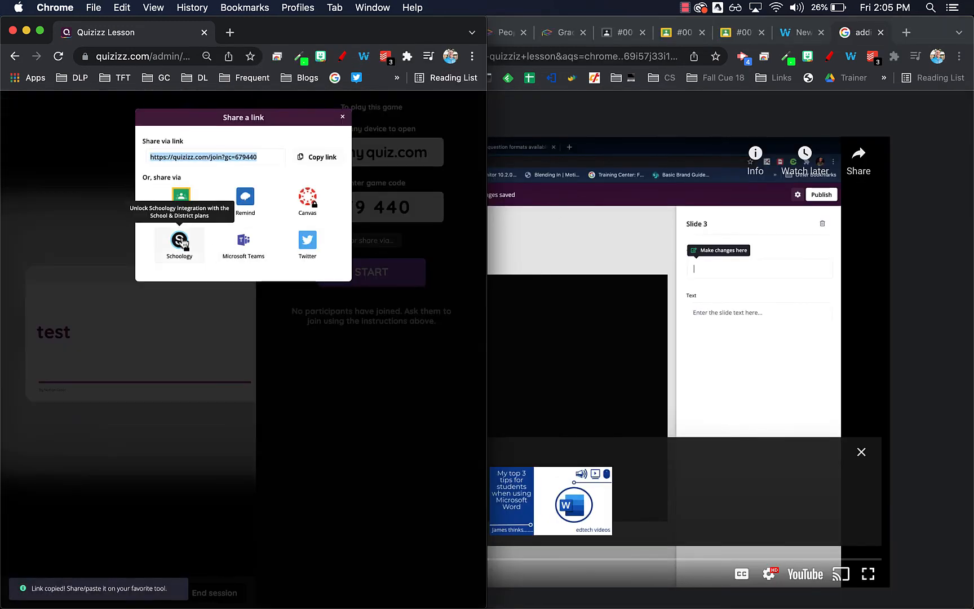
left_click(315, 159)
left_click(314, 159)
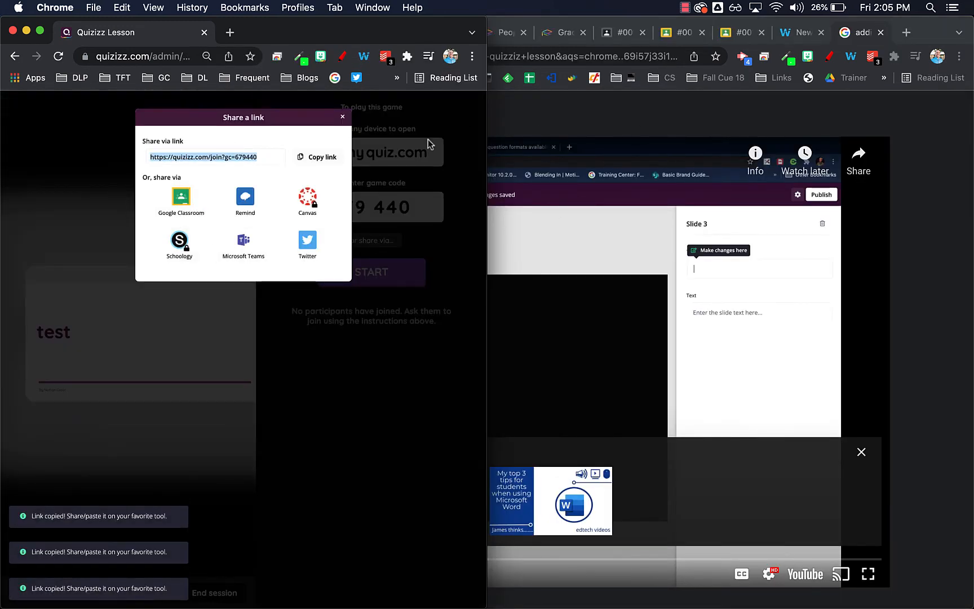
left_click(229, 33)
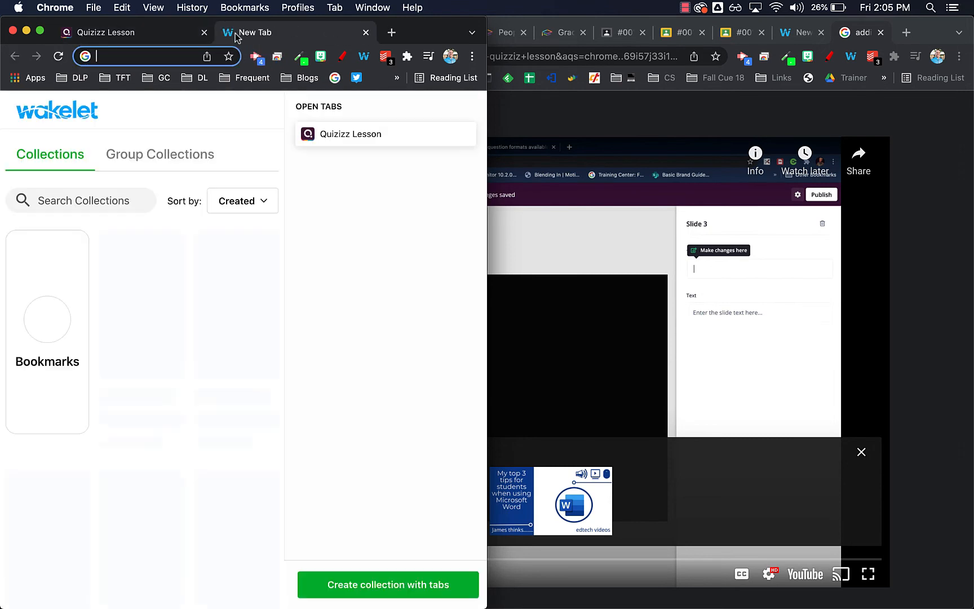
left_click_drag(242, 32, 933, 225)
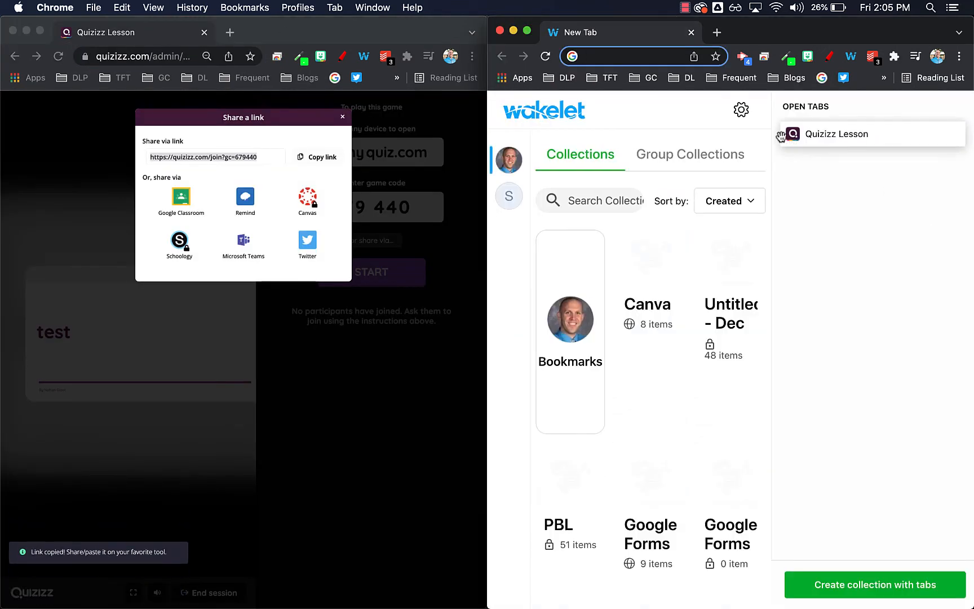
key("super+v")
key("Return")
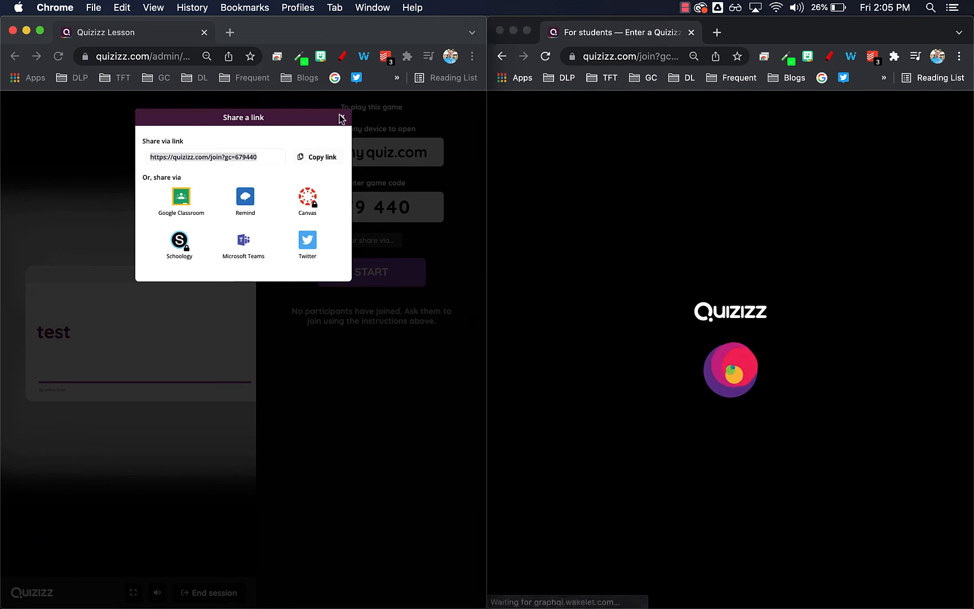
Close the link-sharing dialog and join the session as a participant under the suggested Quizizz name
left_click(342, 117)
left_click(706, 200)
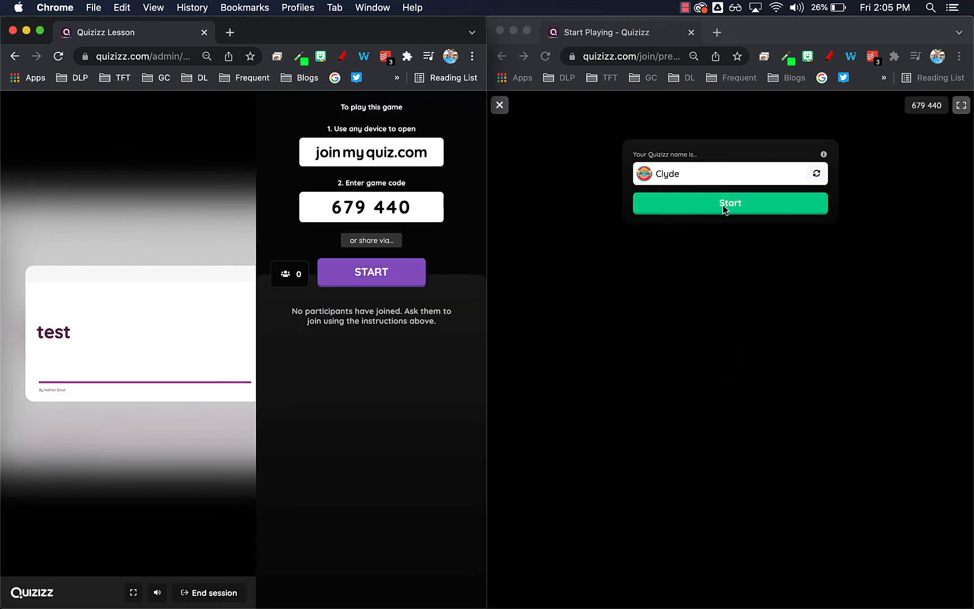
left_click(735, 210)
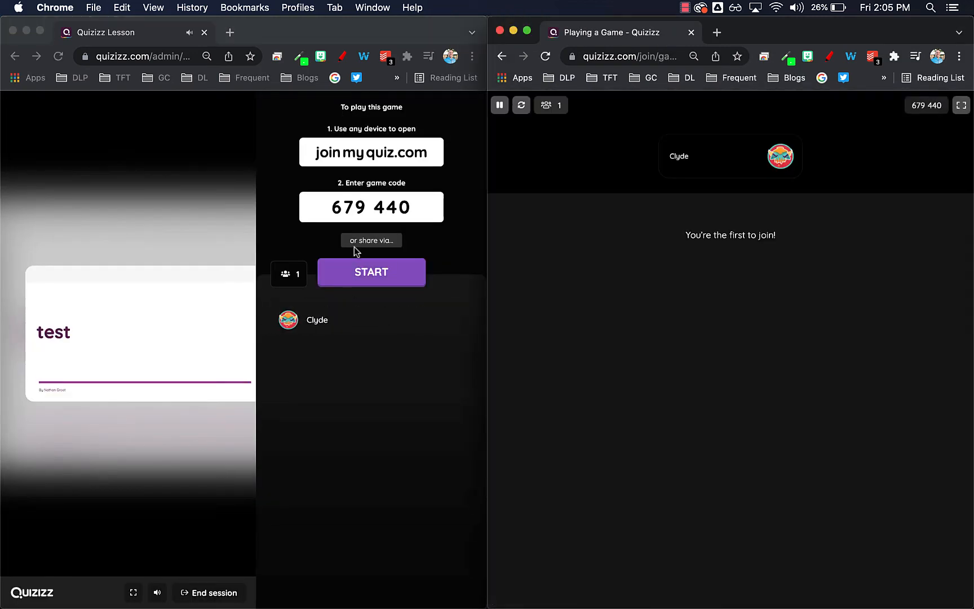
Start the live lesson from the presenter view and advance to the Pledge of Allegiance flag slide
left_click(369, 275)
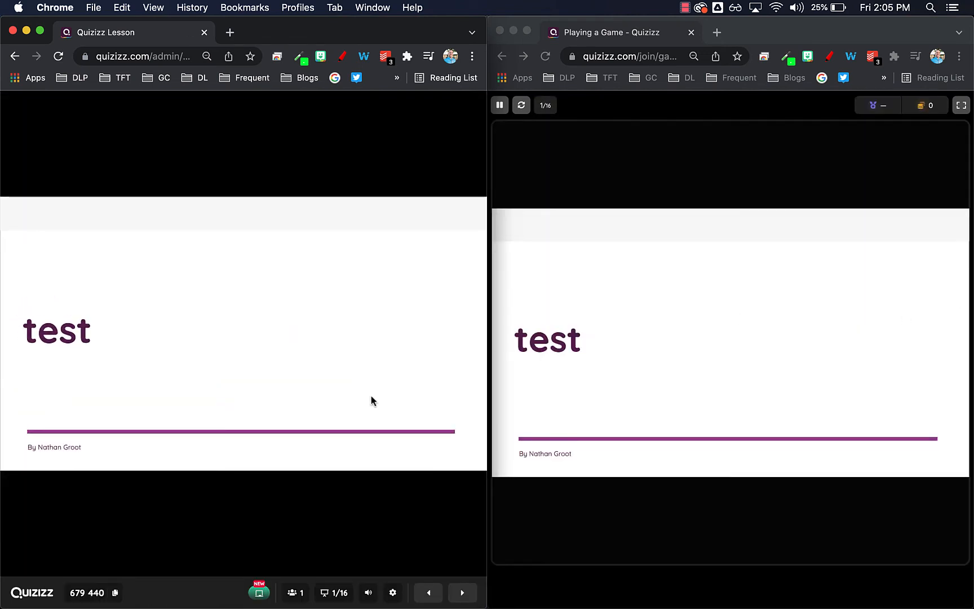
left_click(462, 592)
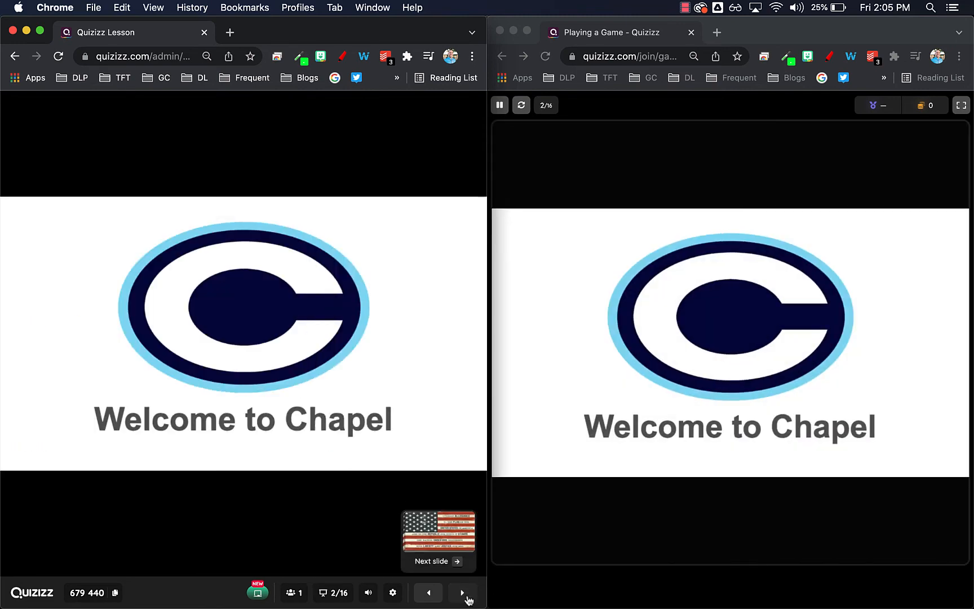
left_click(466, 598)
Open the live whiteboard on the flag slide and mark the words "I PLEDGE ALLEGIANCE" with the highlighter
mouse_move(260, 596)
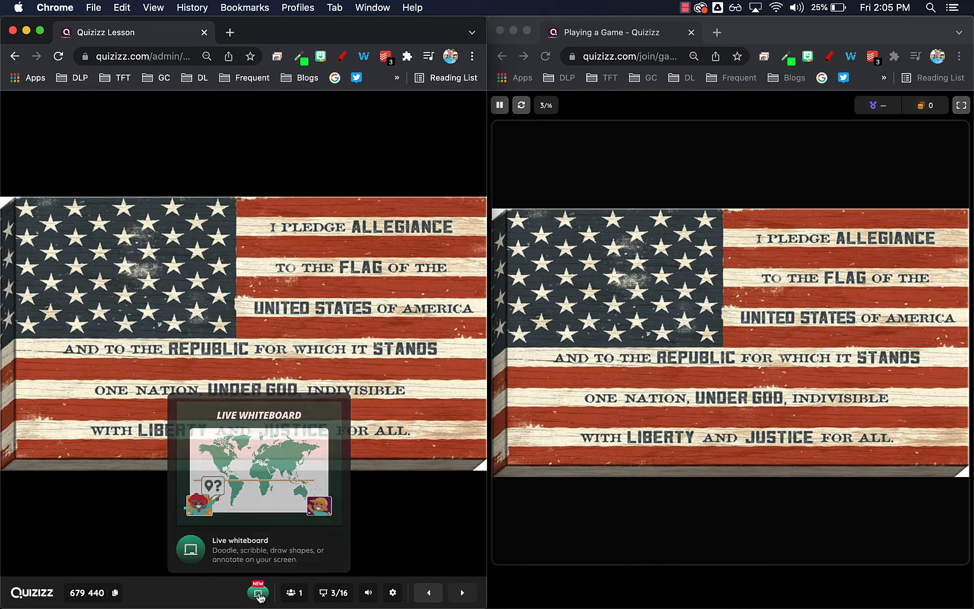
left_click(258, 593)
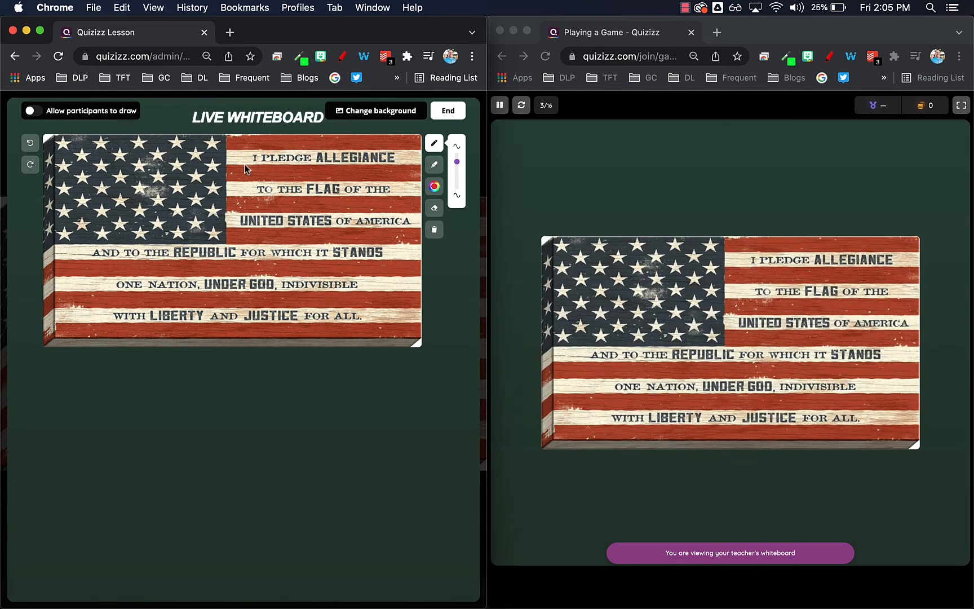
left_click(435, 165)
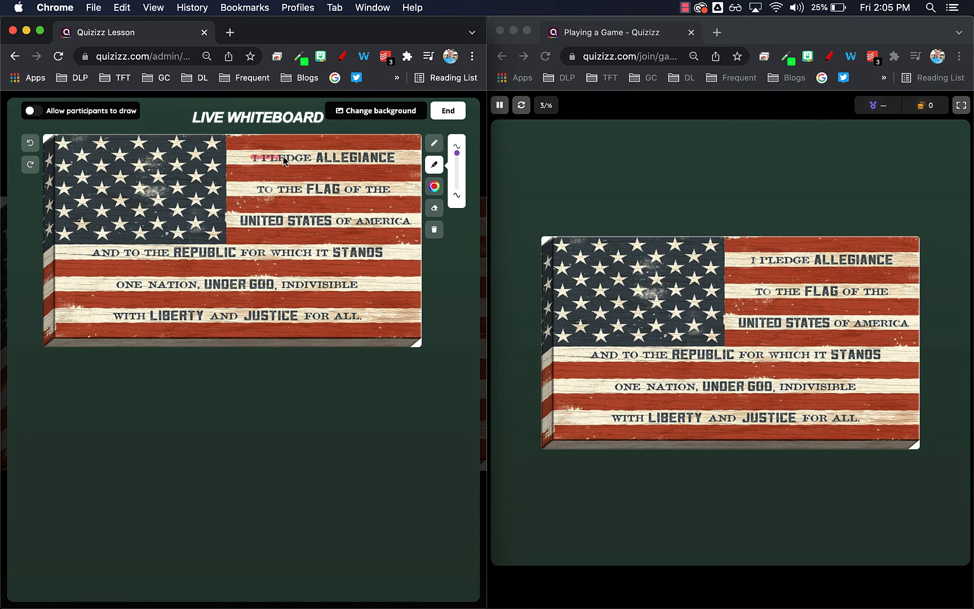
mouse_move(252, 156)
left_mouse_down()
mouse_move(395, 162)
mouse_move(279, 151)
mouse_move(386, 163)
left_mouse_up()
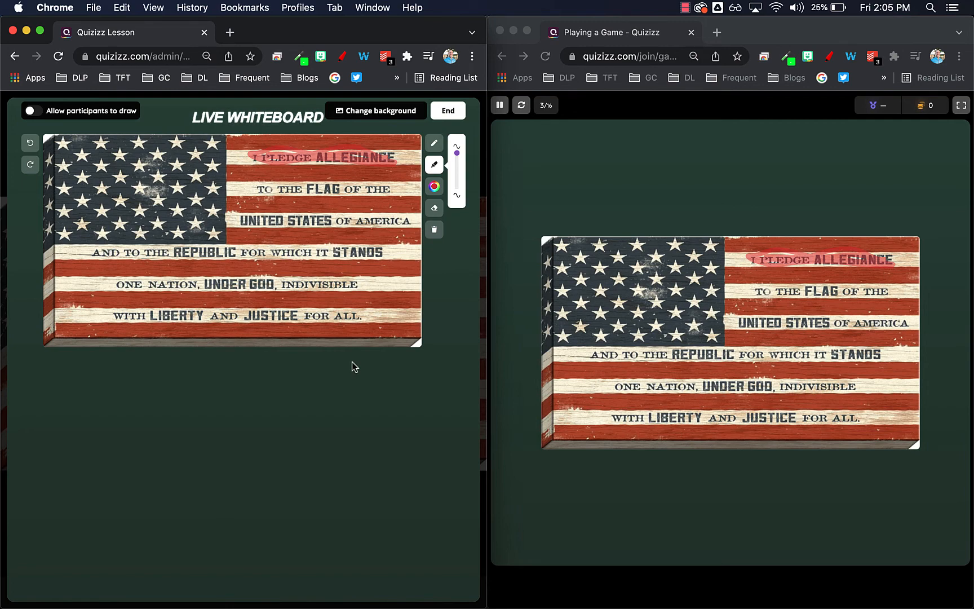
Allow participants to draw on the live whiteboard and scribble freehand red pen lines across the flag as the participant
left_click(31, 111)
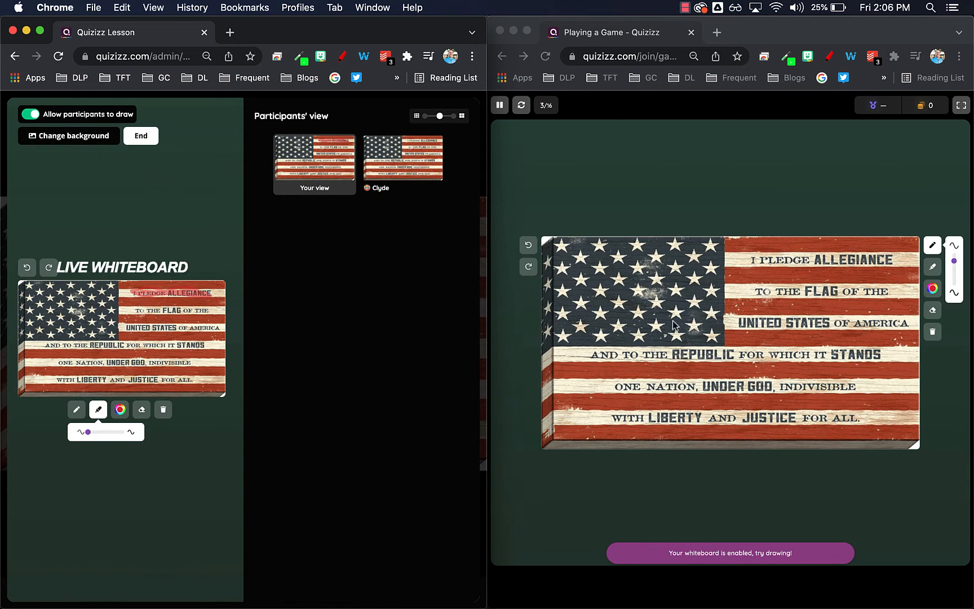
left_click(630, 290)
mouse_move(685, 342)
left_mouse_down()
mouse_move(769, 308)
mouse_move(842, 351)
mouse_move(621, 406)
mouse_move(685, 339)
mouse_move(817, 366)
left_mouse_up()
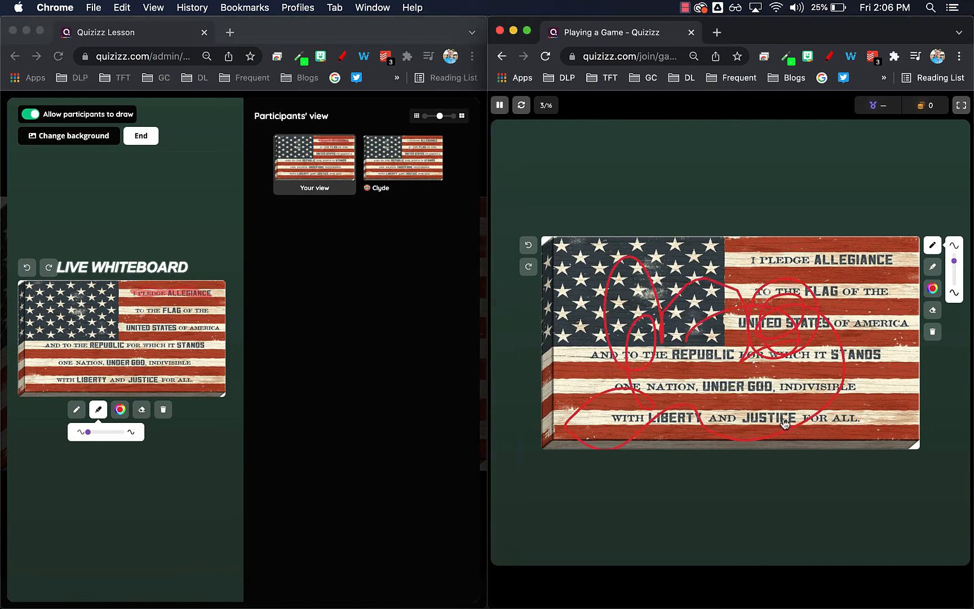
Compare the presenter's own whiteboard view with the participant's drawing in the participants' view
left_click(389, 176)
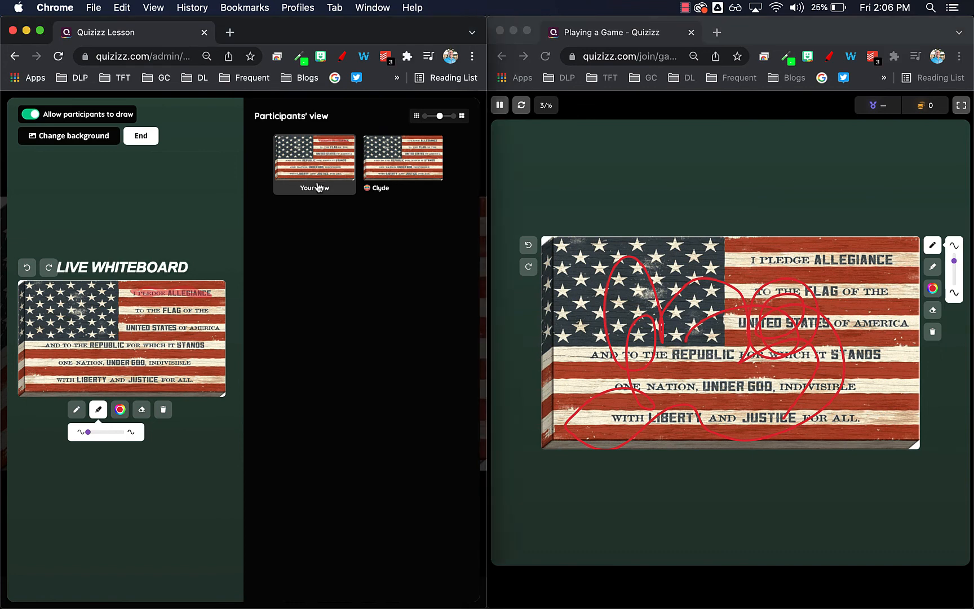
left_click(404, 176)
left_click(343, 177)
left_click(401, 169)
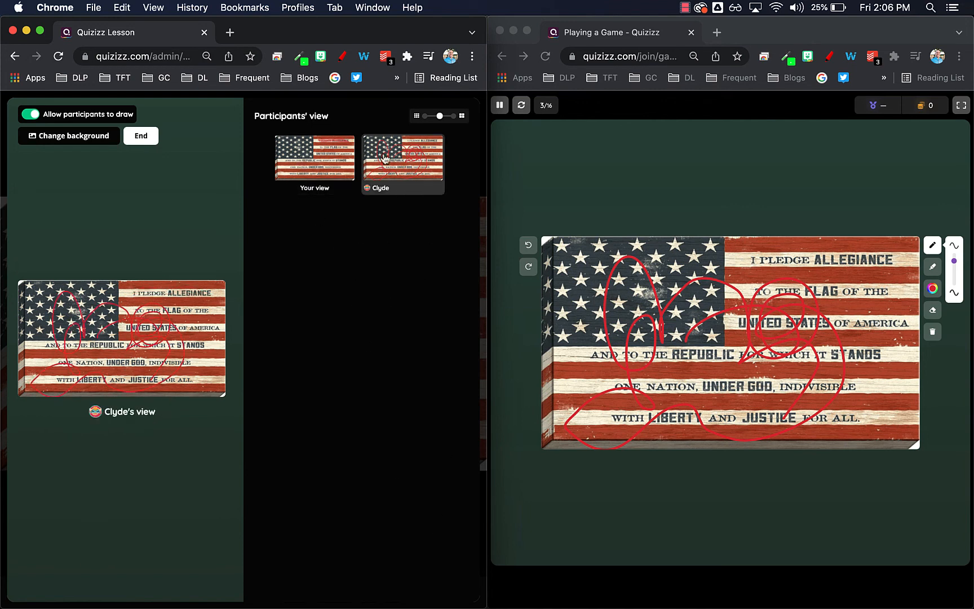
left_click(318, 179)
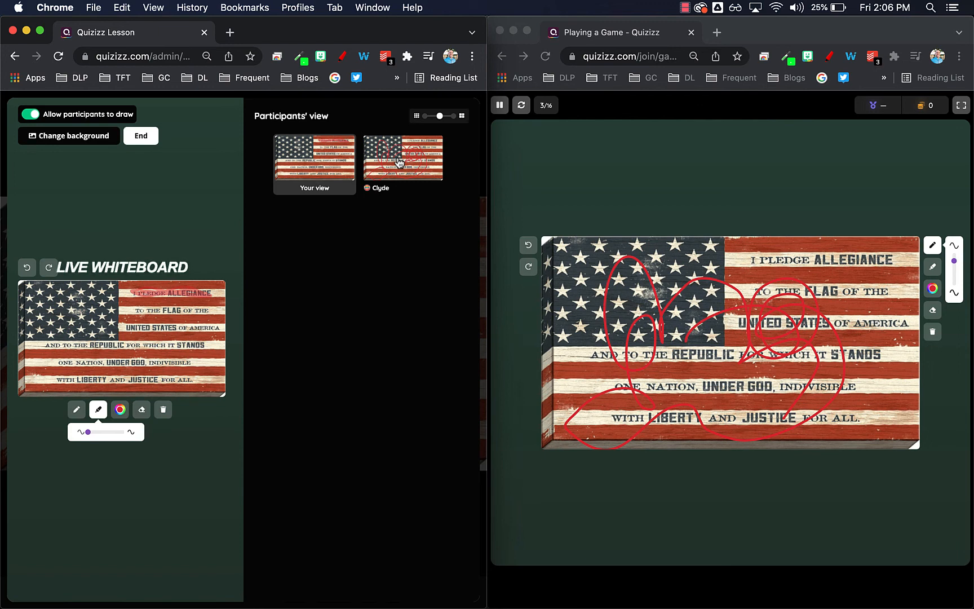
left_click(399, 164)
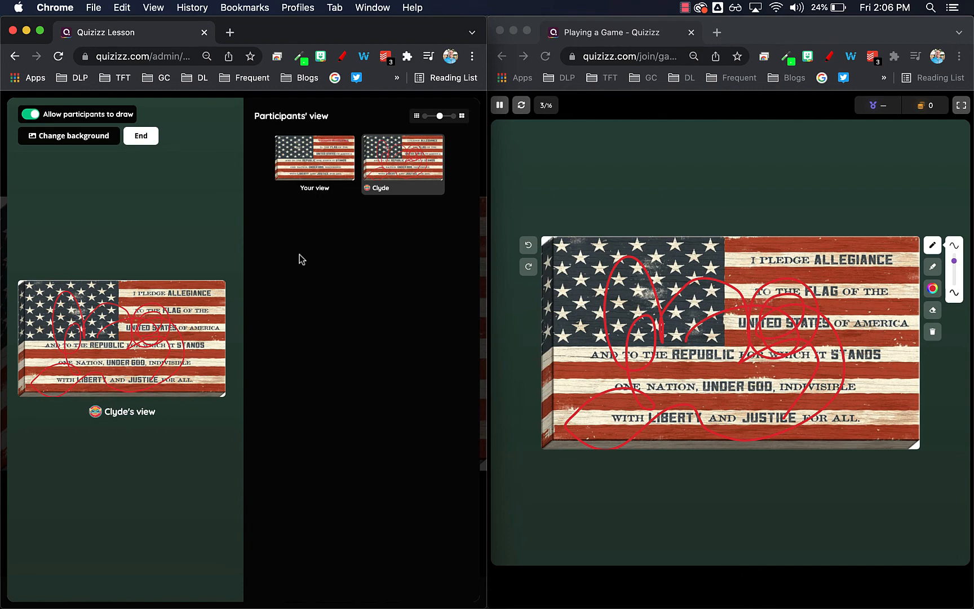
End the live whiteboard, then step forward to the "what's your name" draw question and back to the flag slide
left_click(141, 136)
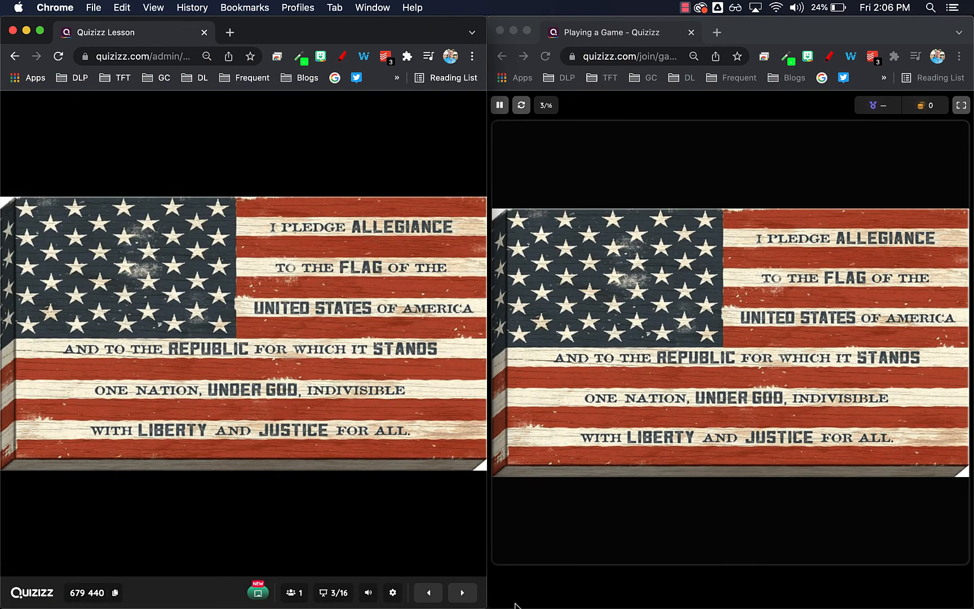
left_click(460, 599)
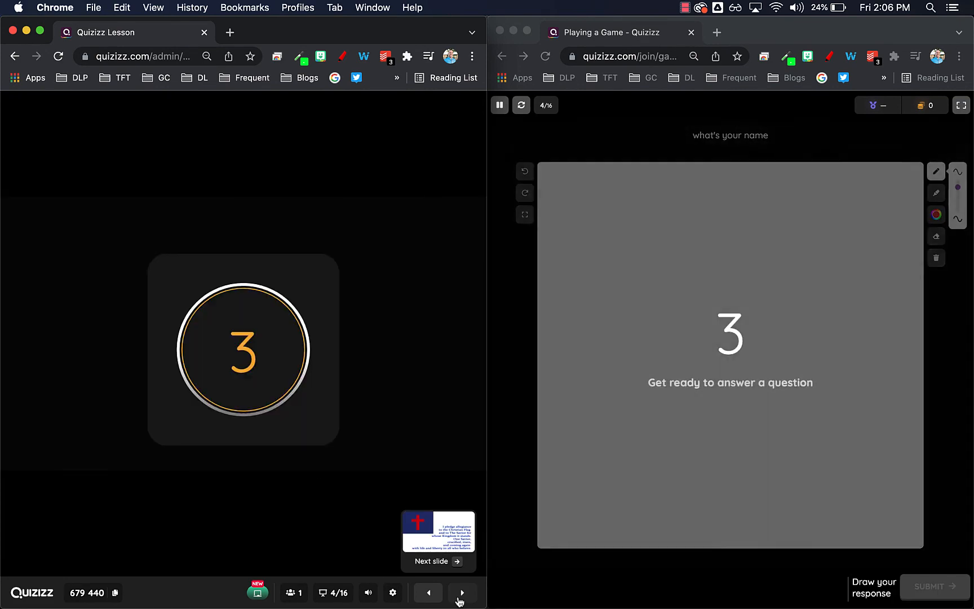
left_click(437, 599)
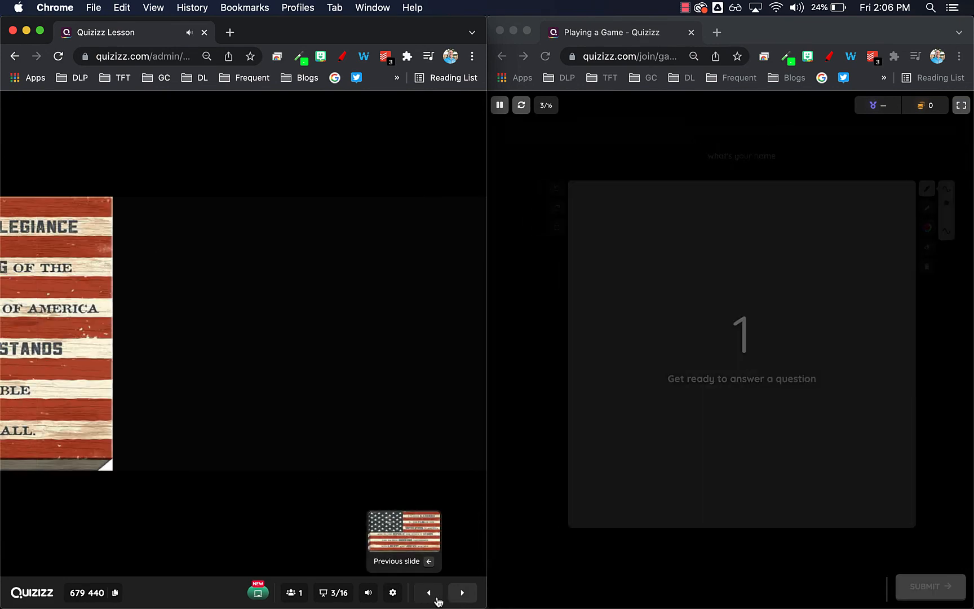